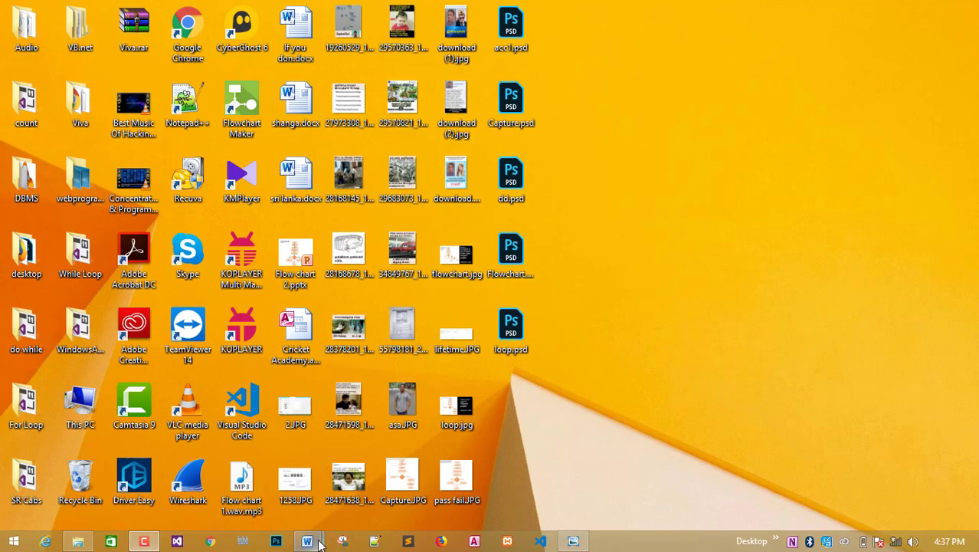
Bring up the Computer System outline and highlight its title and the Software and Hardware headings
{"action": "mouse_move", "coordinate": [311, 539]}
{"action": "left_click", "coordinate": [406, 493]}
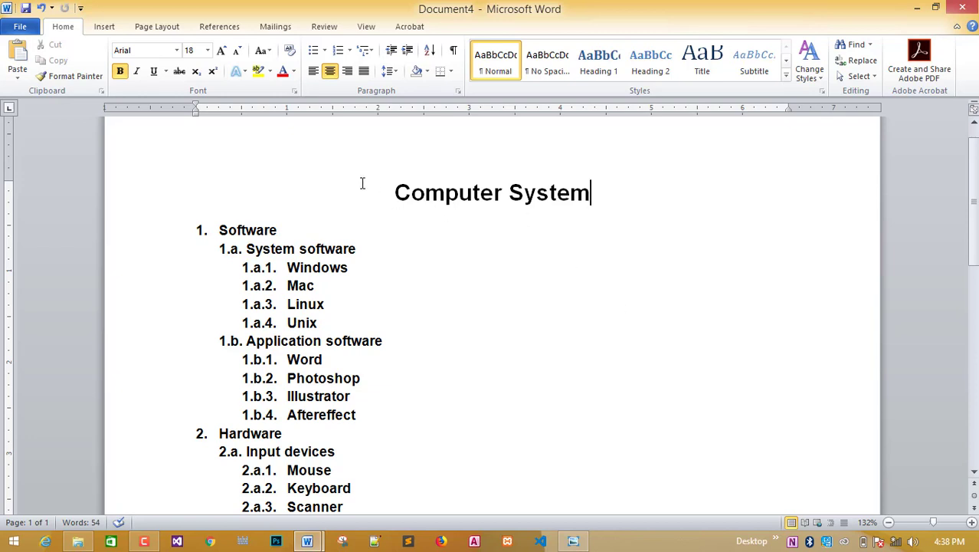
{"action": "left_click_drag", "start_coordinate": [395, 190], "coordinate": [819, 169]}
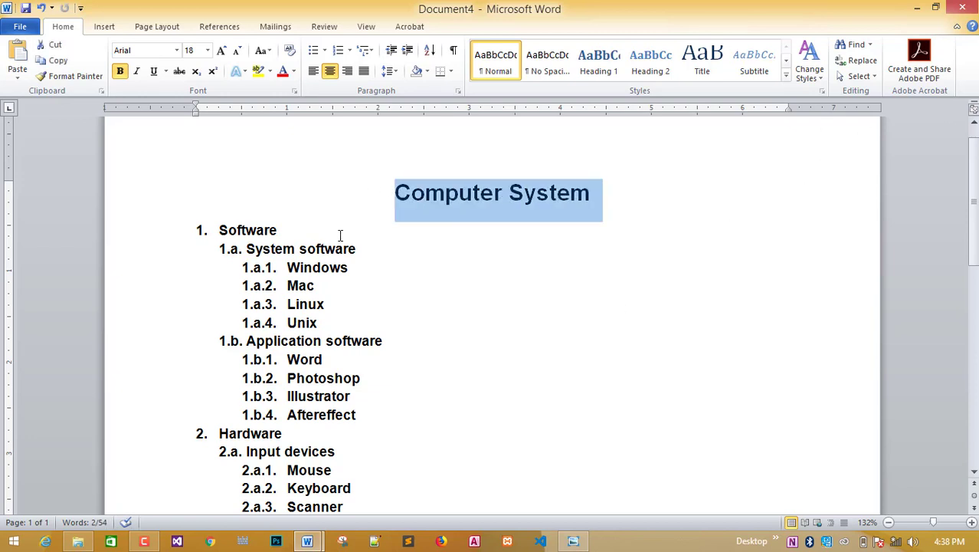
{"action": "left_click_drag", "start_coordinate": [220, 230], "coordinate": [290, 229]}
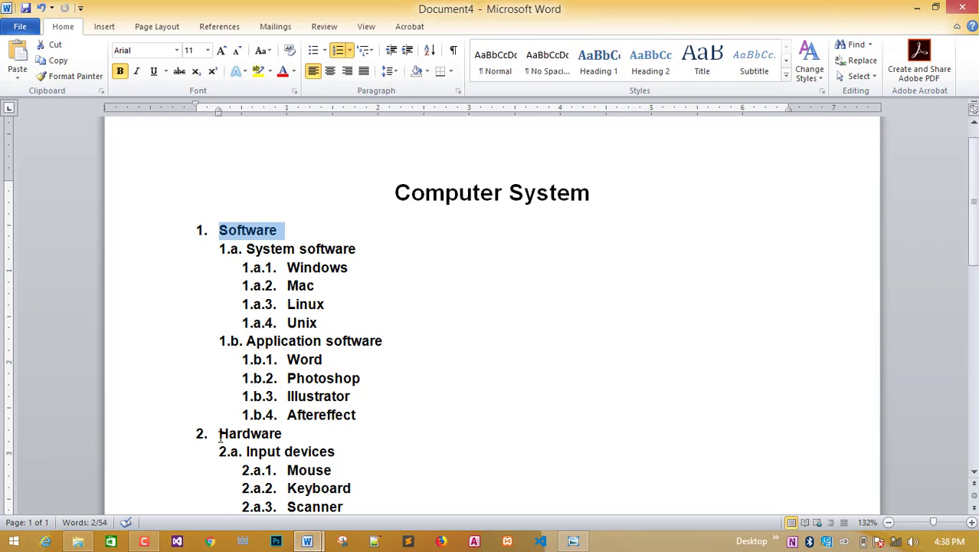
{"action": "left_click_drag", "start_coordinate": [216, 435], "coordinate": [299, 441]}
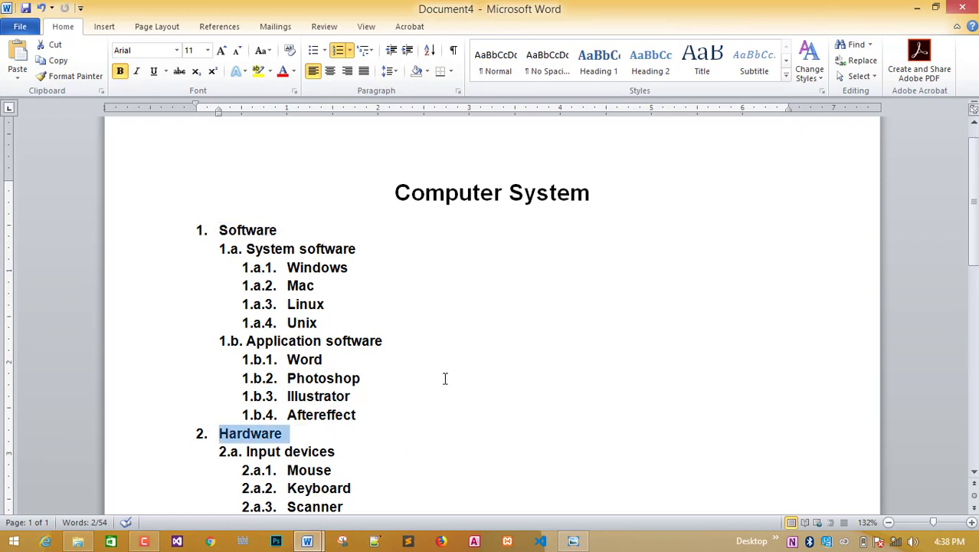
Highlight Software, then the top-level list numbers, then the System software line
{"action": "left_click_drag", "start_coordinate": [215, 230], "coordinate": [285, 230]}
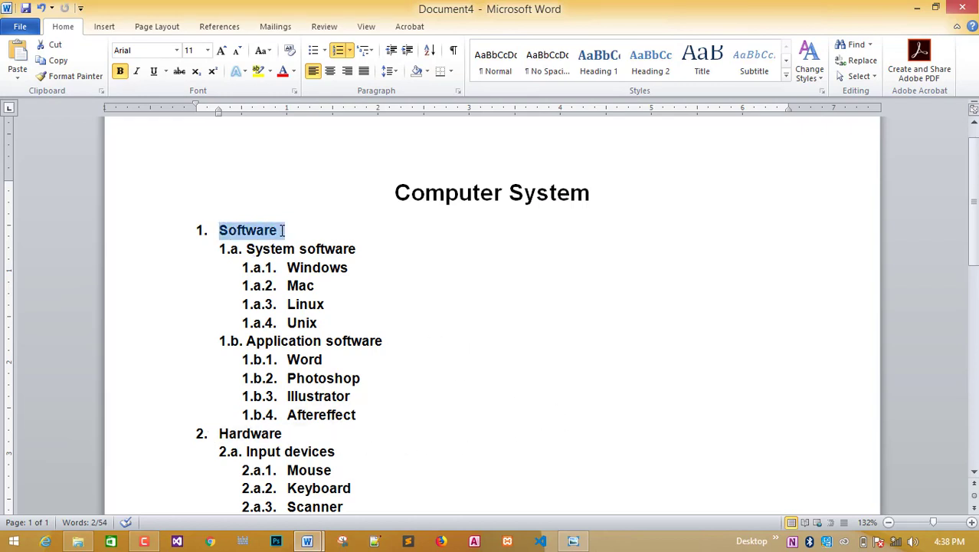
{"action": "left_click", "coordinate": [203, 232]}
{"action": "left_click", "coordinate": [297, 232]}
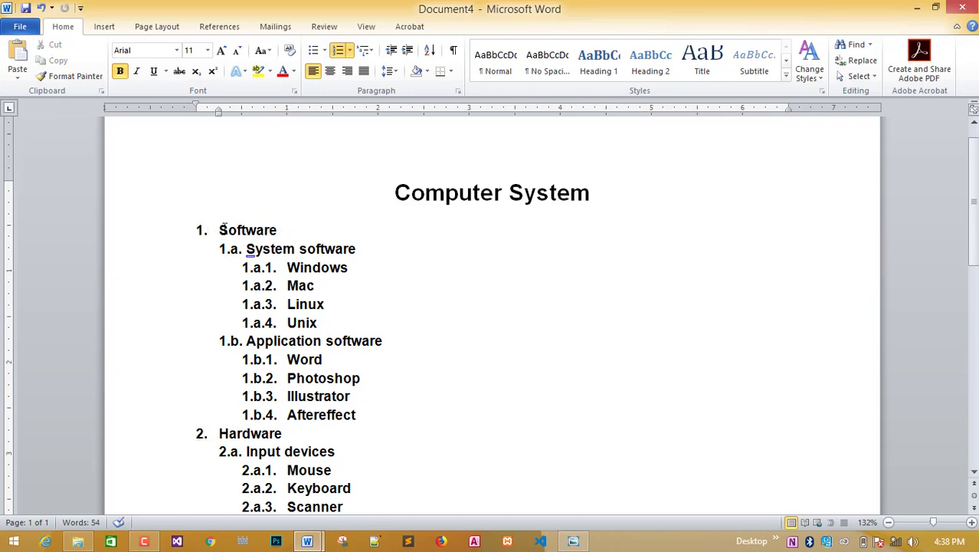
{"action": "left_click_drag", "start_coordinate": [218, 229], "coordinate": [362, 249]}
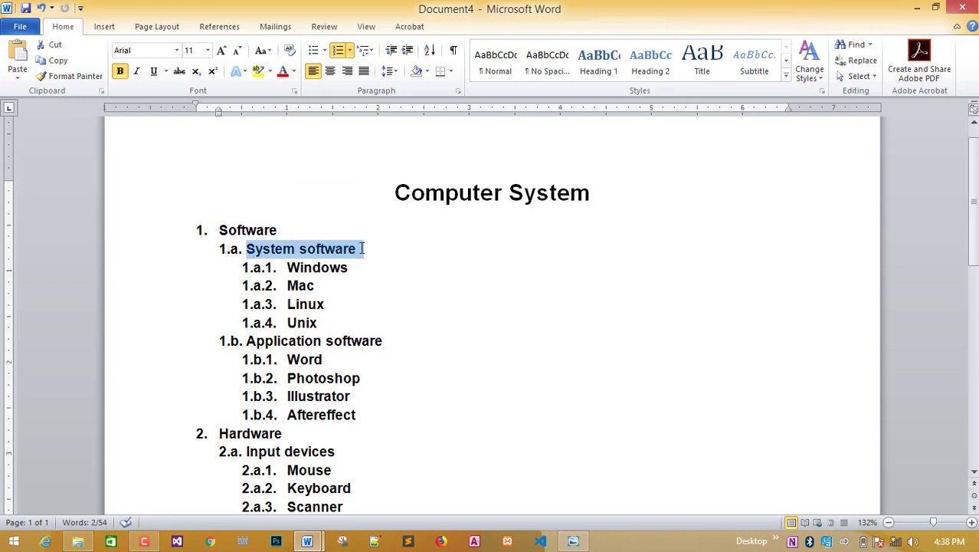
Highlight the second-level 1.a. and 1.b. numbers and the System software text
{"action": "left_click", "coordinate": [226, 250]}
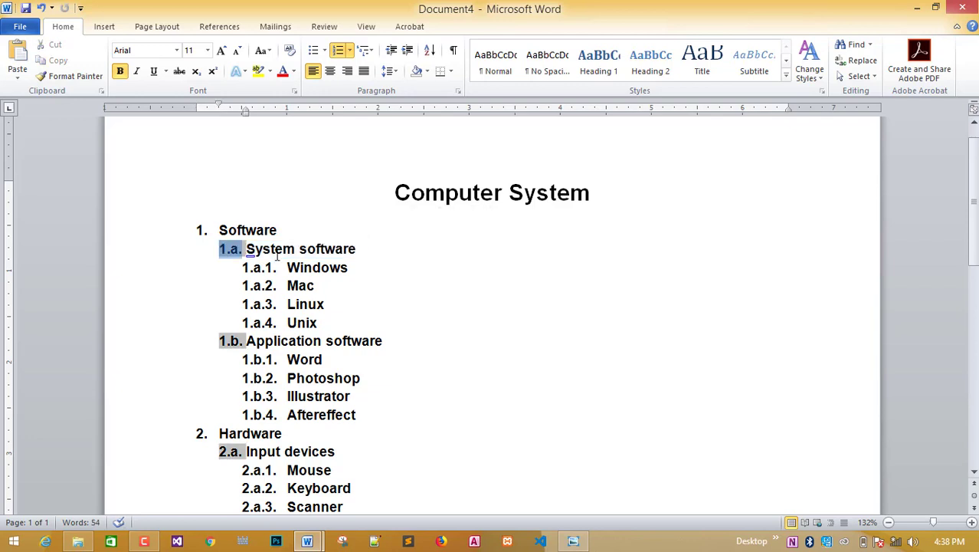
{"action": "triple_click", "coordinate": [247, 250]}
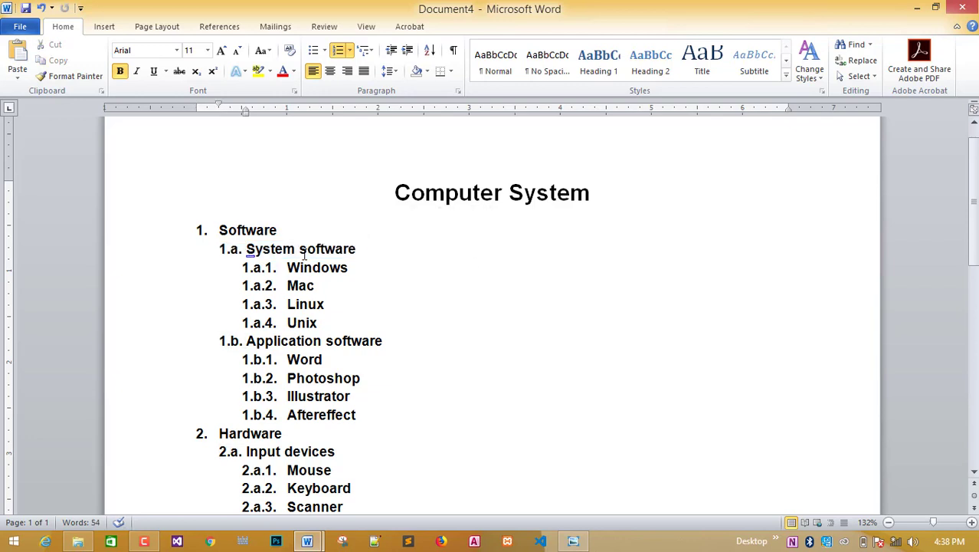
{"action": "left_click", "coordinate": [258, 341]}
{"action": "left_click", "coordinate": [230, 343]}
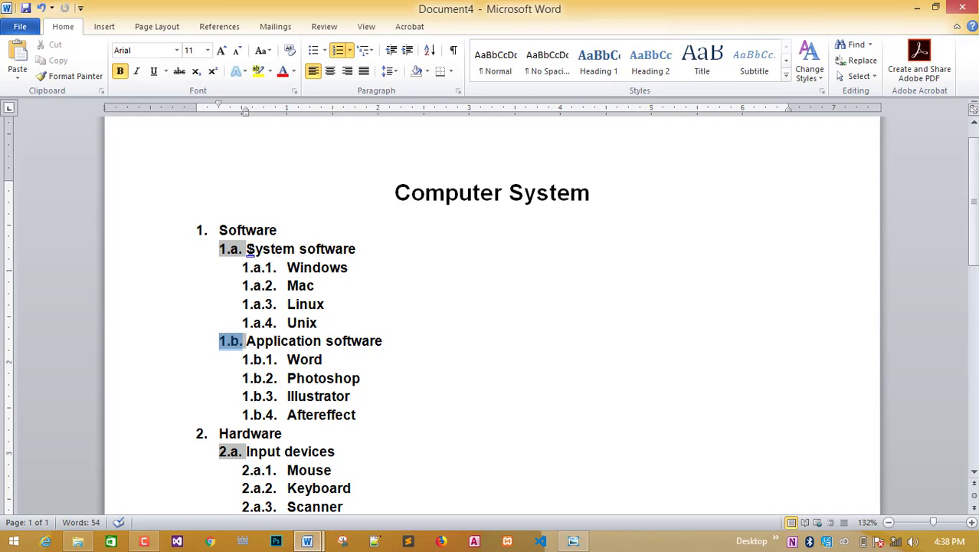
{"action": "left_click_drag", "start_coordinate": [260, 247], "coordinate": [354, 248]}
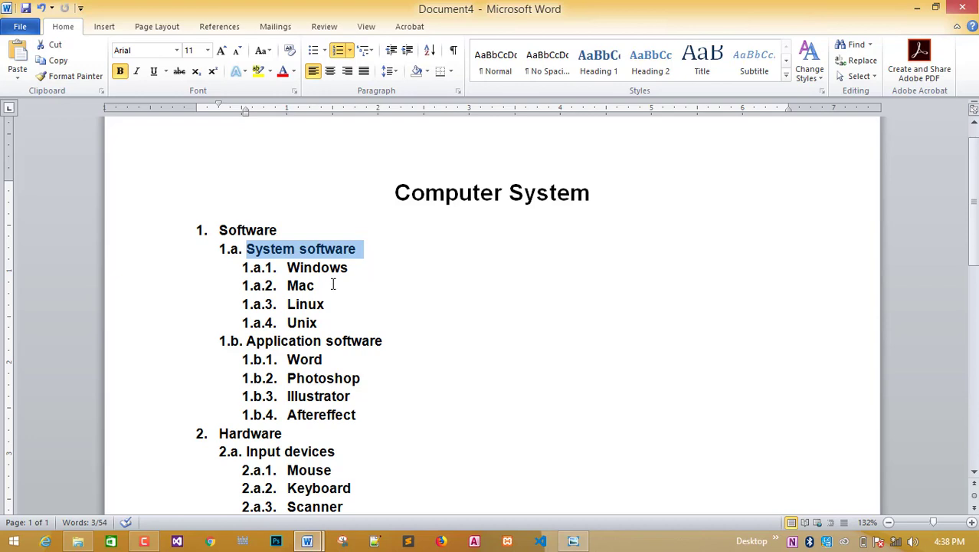
{"action": "left_click", "coordinate": [259, 268]}
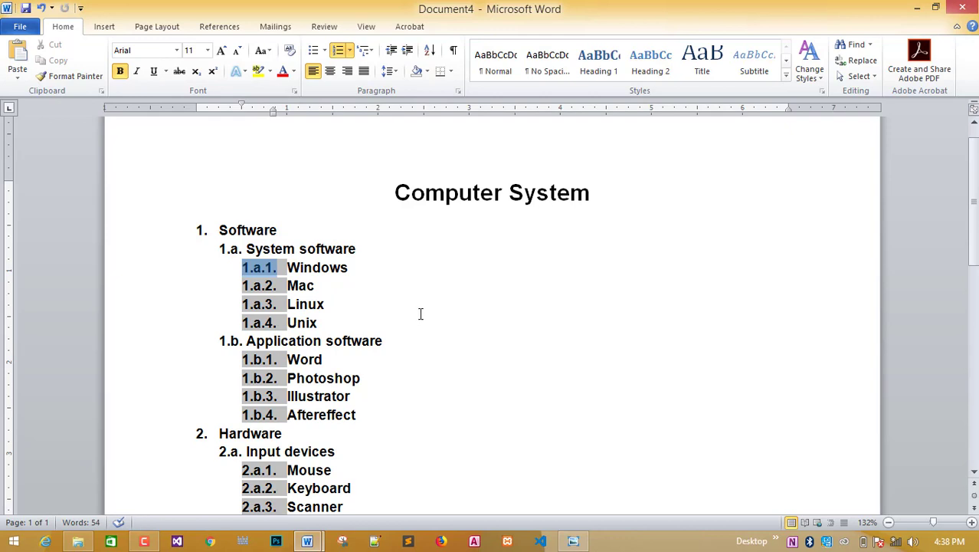
{"action": "left_click", "coordinate": [409, 311]}
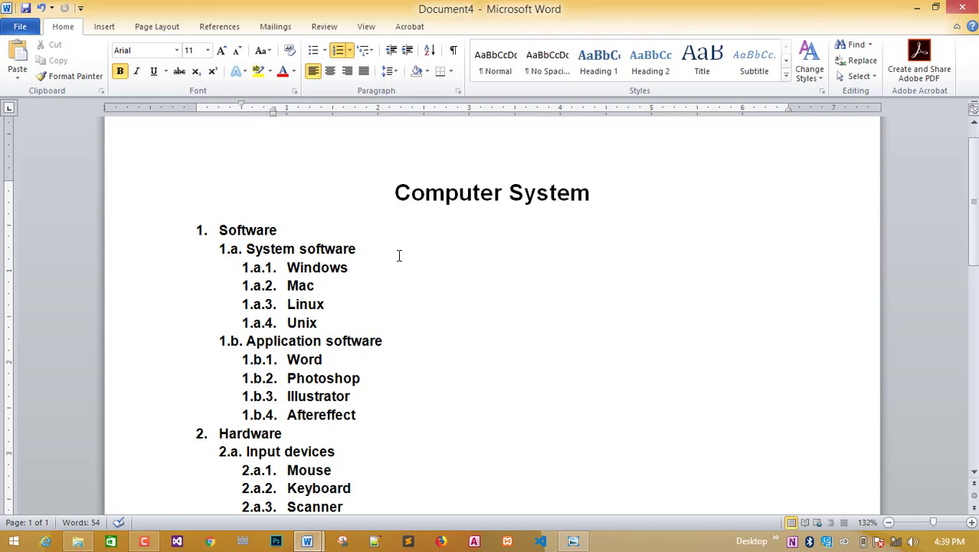
{"action": "left_click", "coordinate": [225, 250]}
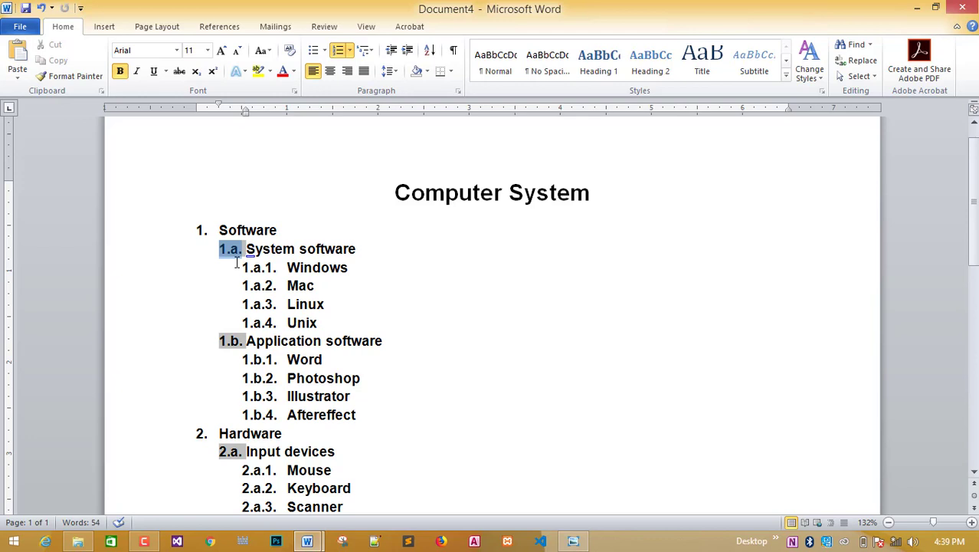
{"action": "left_click", "coordinate": [318, 267]}
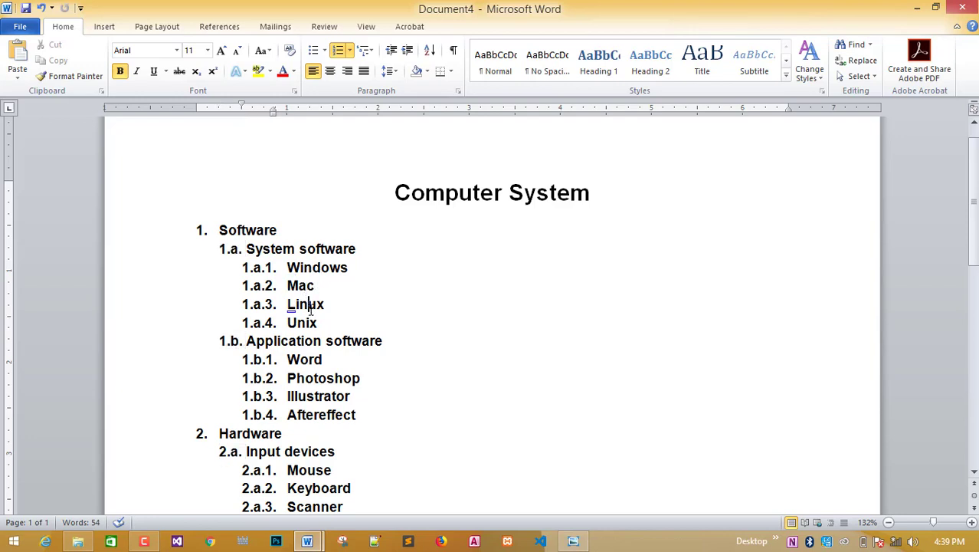
{"action": "left_click", "coordinate": [323, 427]}
{"action": "left_click", "coordinate": [314, 269]}
Create a new blank document and close the Computer System document without saving
{"action": "key", "text": "ctrl+n"}
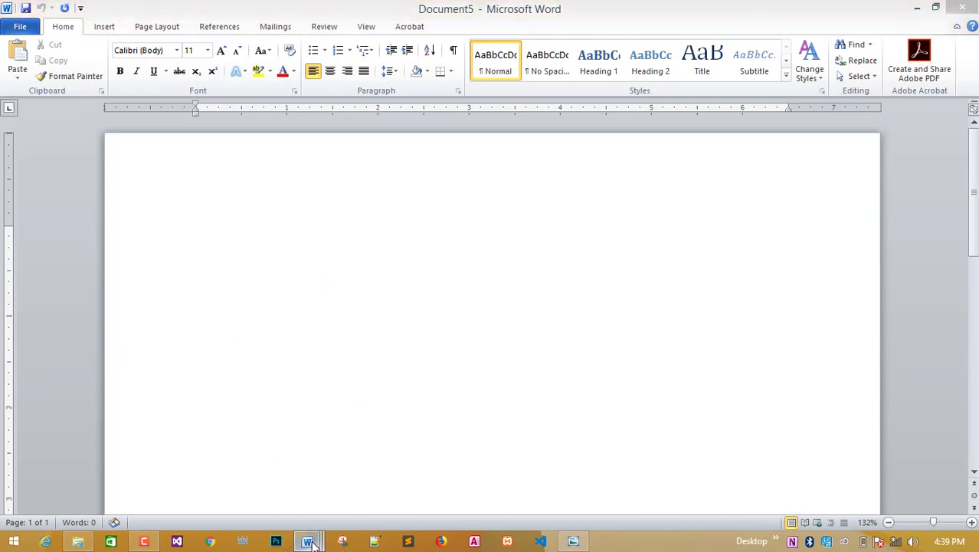
{"action": "mouse_move", "coordinate": [306, 541]}
{"action": "left_click", "coordinate": [327, 498]}
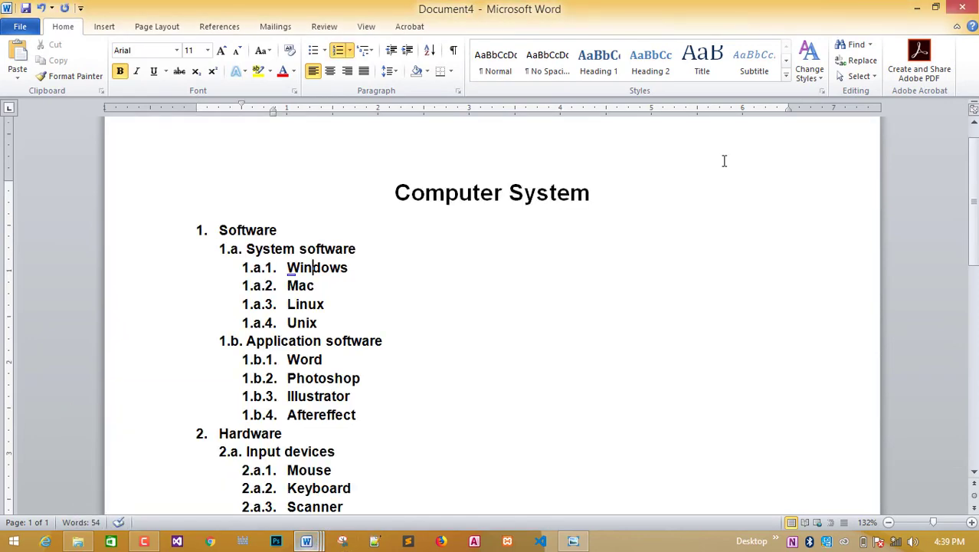
{"action": "left_click", "coordinate": [962, 7]}
{"action": "left_click", "coordinate": [489, 299]}
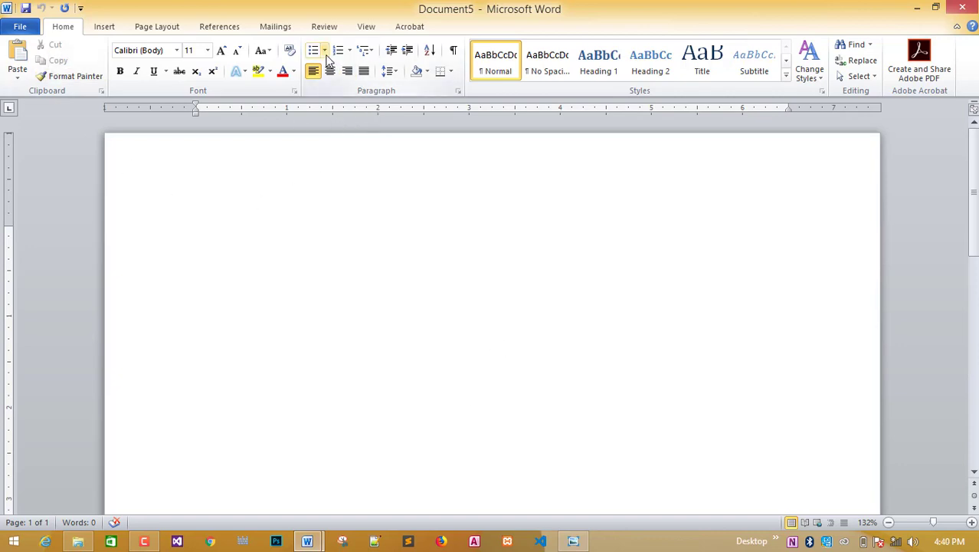
Apply a 1., 1.1., 1.1.1. list to the blank page, remove it, and reopen the Multilevel List gallery
{"action": "left_click", "coordinate": [366, 50]}
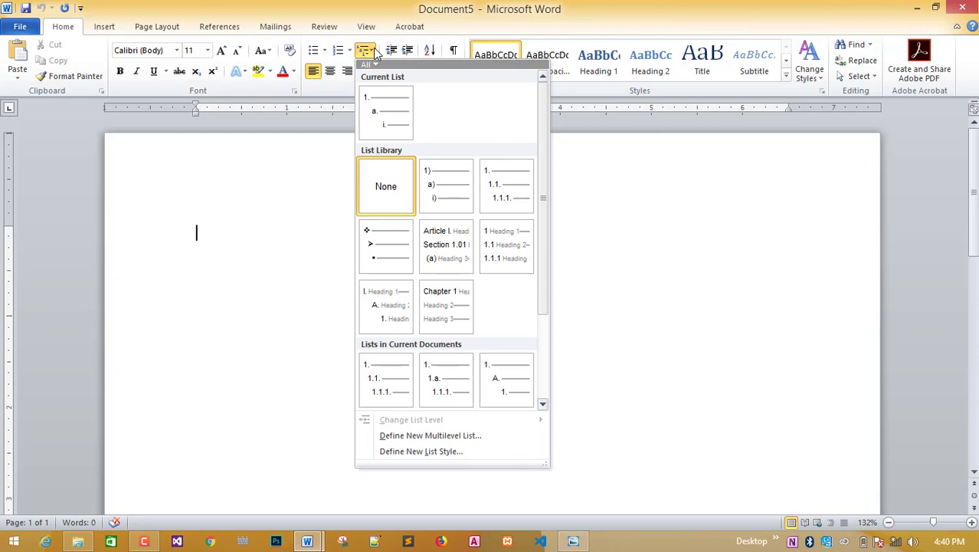
{"action": "mouse_move", "coordinate": [394, 123]}
{"action": "mouse_move", "coordinate": [502, 193]}
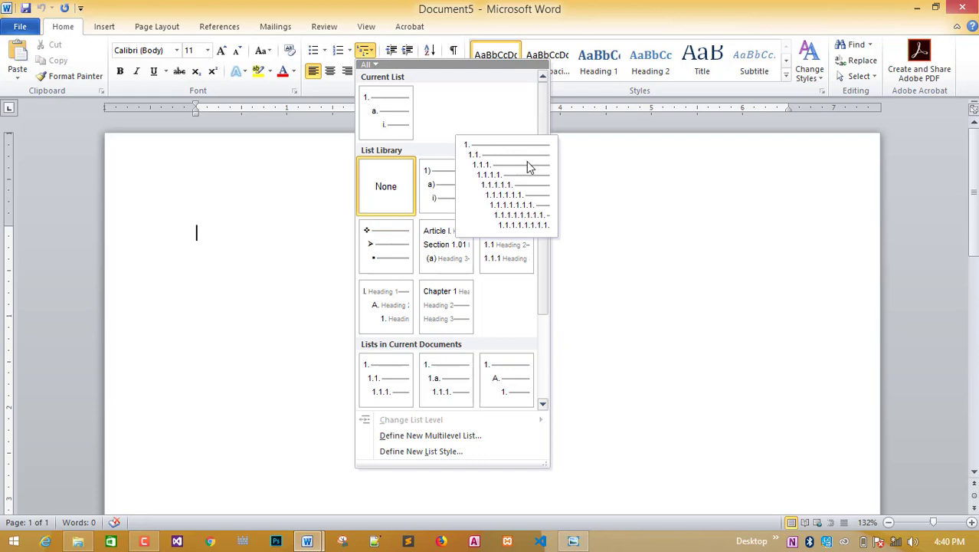
{"action": "left_click", "coordinate": [528, 164]}
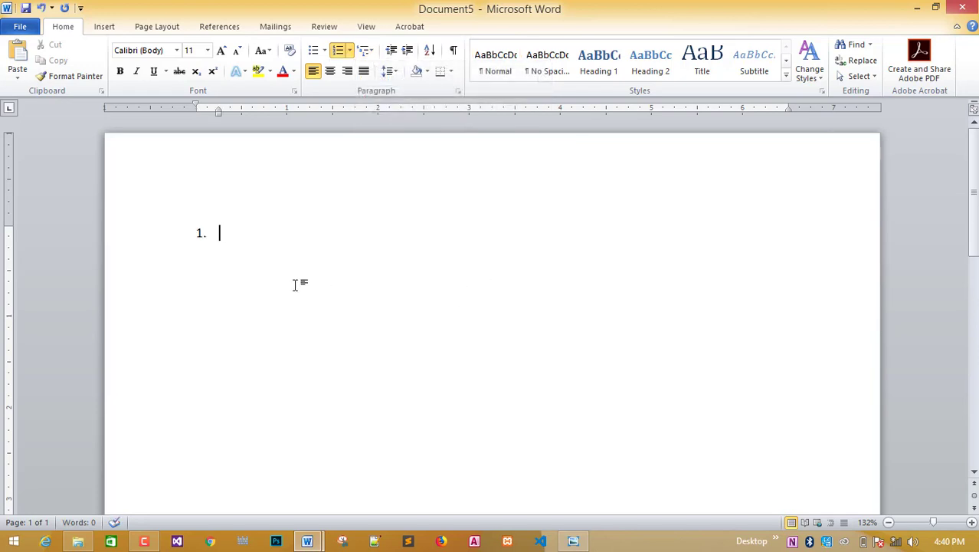
{"action": "key", "text": "BackSpace"}
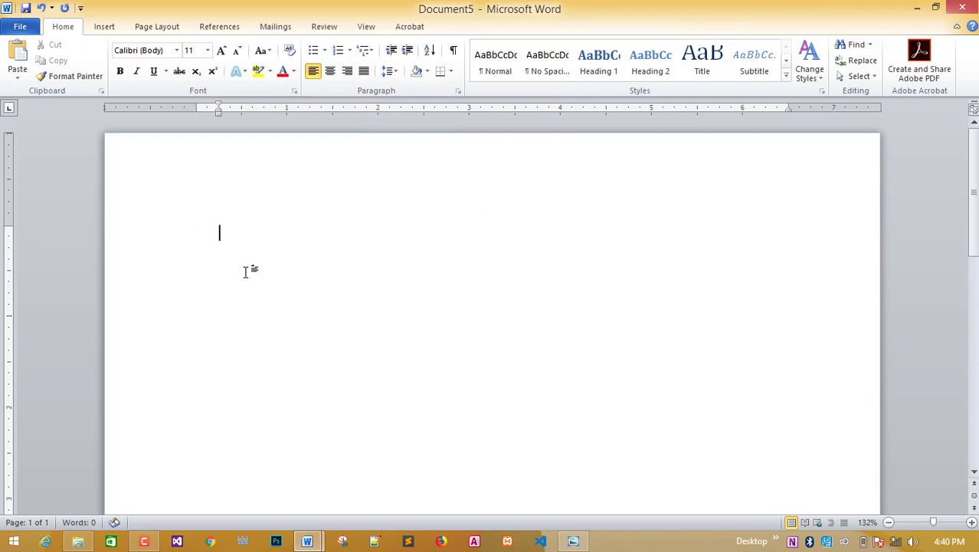
{"action": "left_click", "coordinate": [367, 51]}
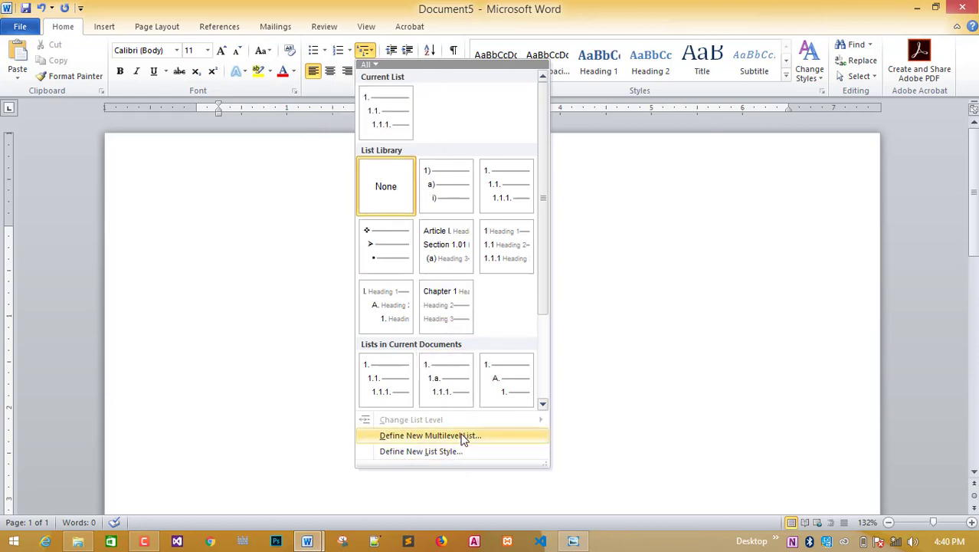
{"action": "left_click", "coordinate": [462, 436]}
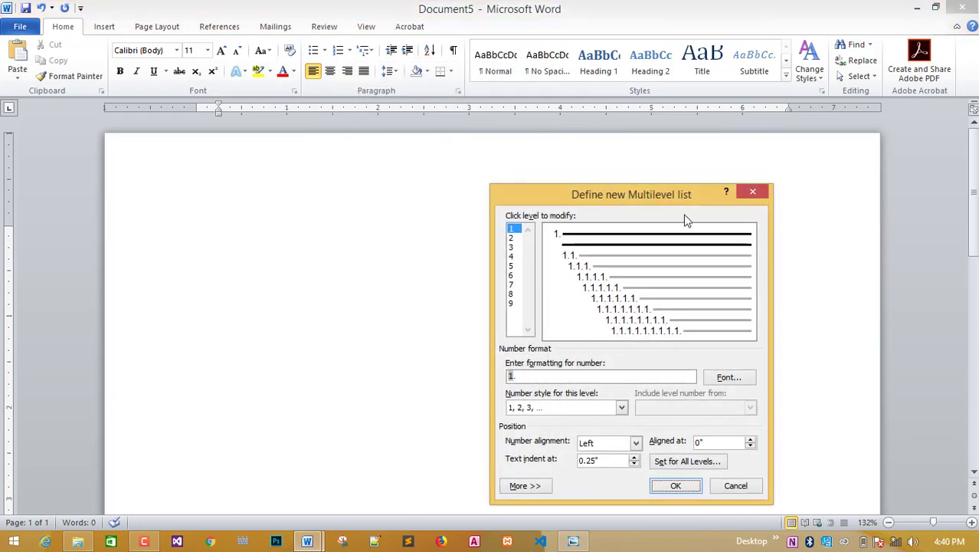
{"action": "left_click_drag", "start_coordinate": [689, 199], "coordinate": [712, 186]}
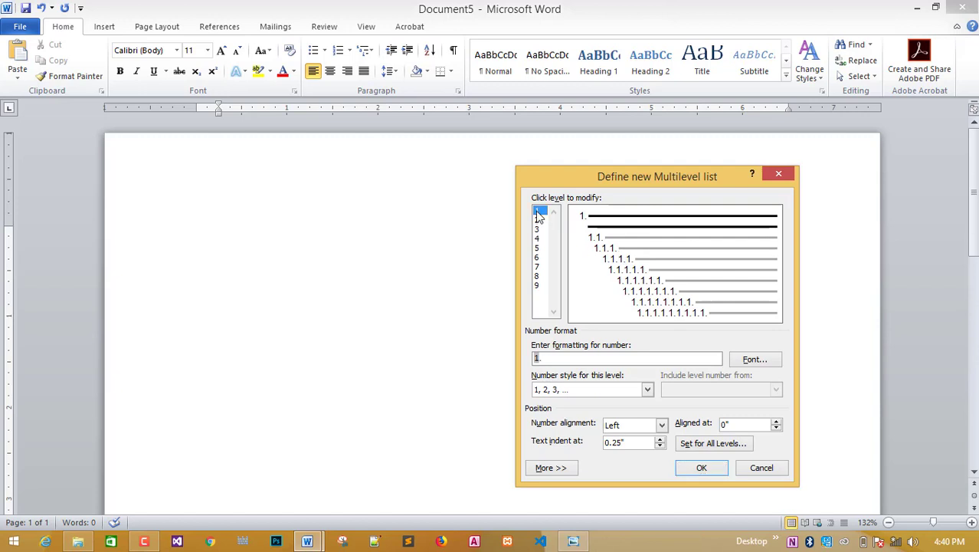
{"action": "left_click", "coordinate": [540, 285]}
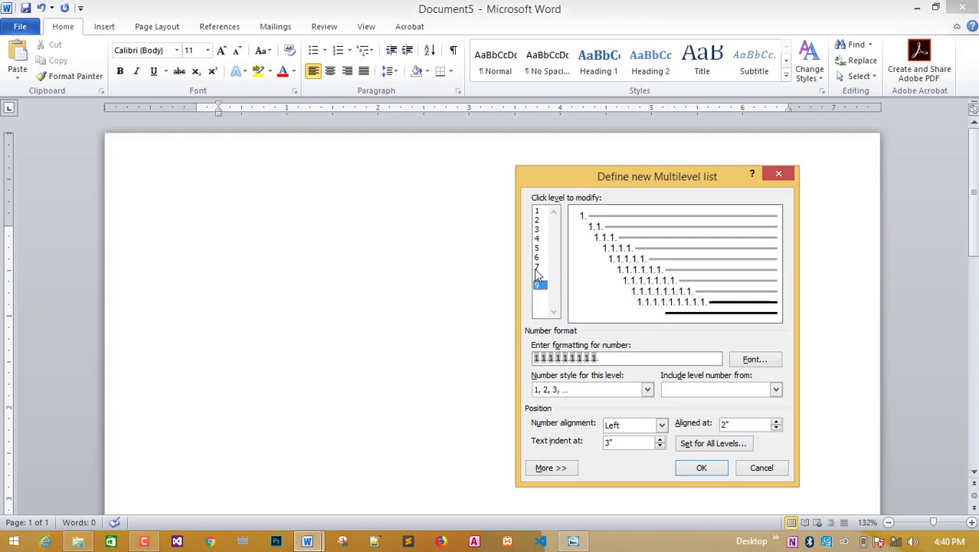
{"action": "left_click", "coordinate": [539, 211]}
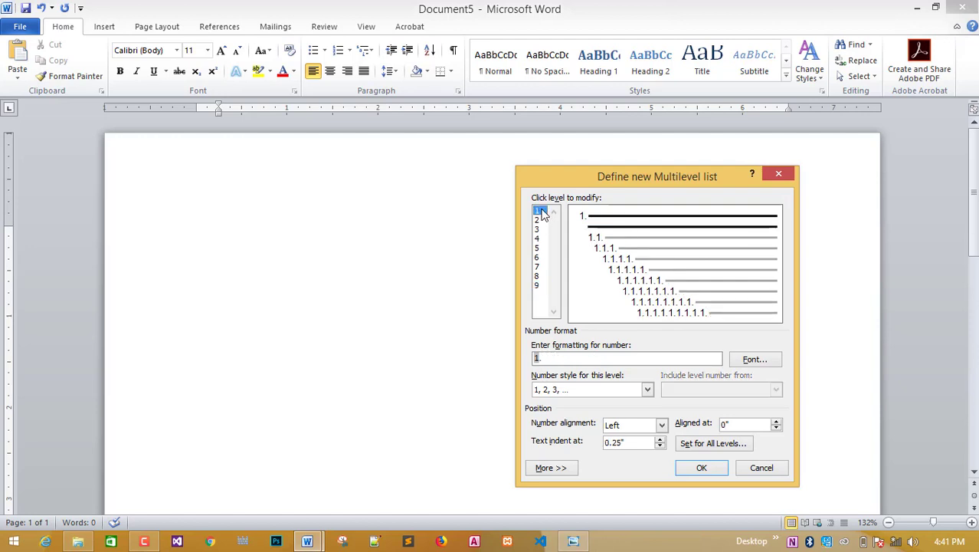
{"action": "left_click", "coordinate": [537, 284]}
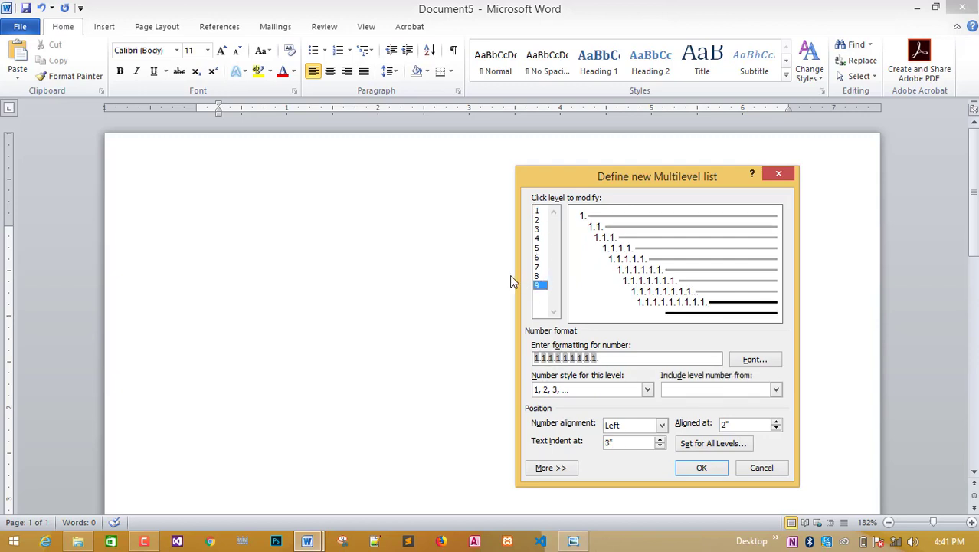
{"action": "left_click", "coordinate": [537, 211]}
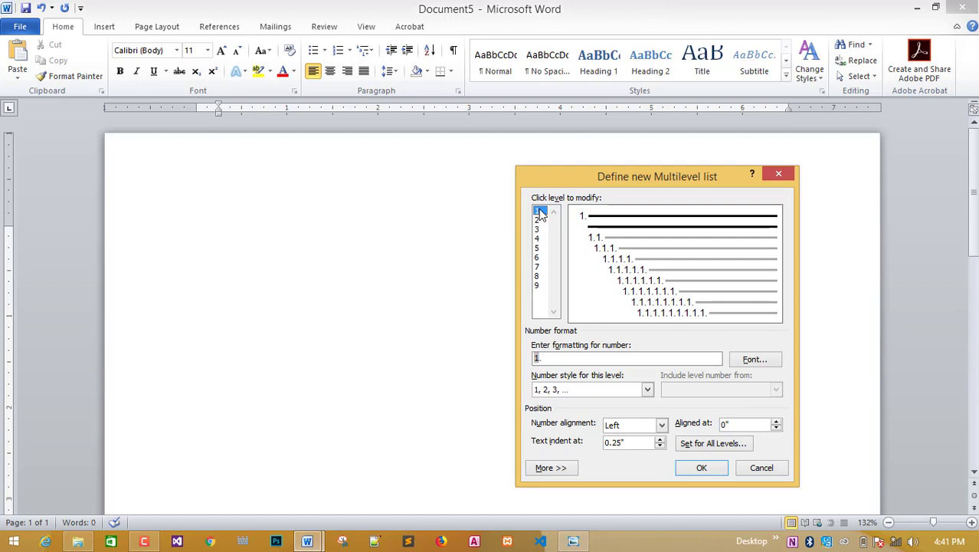
{"action": "left_click", "coordinate": [541, 221]}
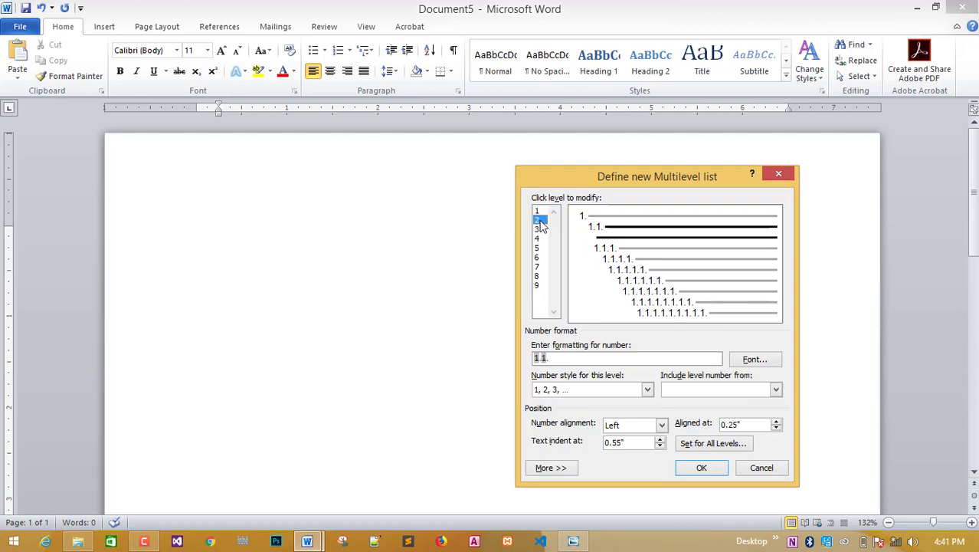
{"action": "left_click", "coordinate": [540, 230]}
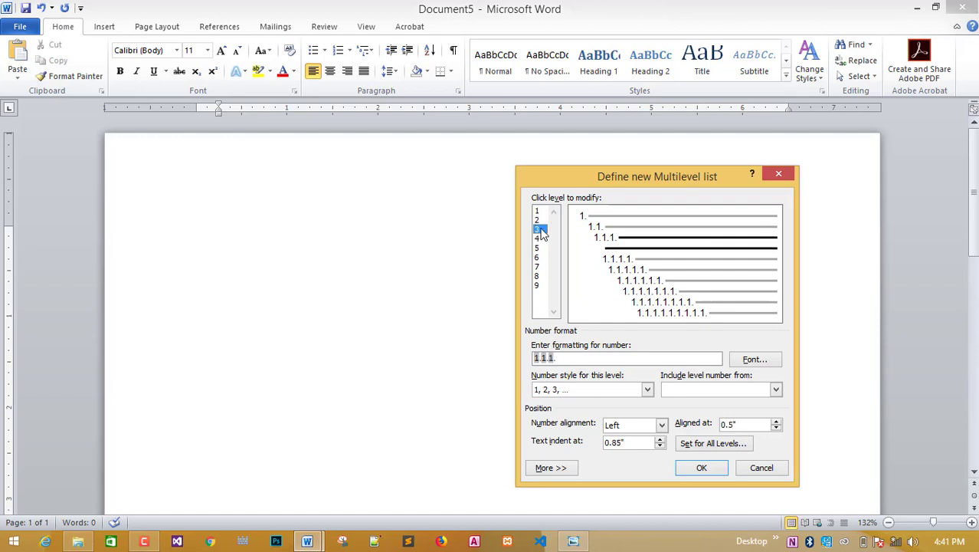
{"action": "left_click", "coordinate": [539, 211]}
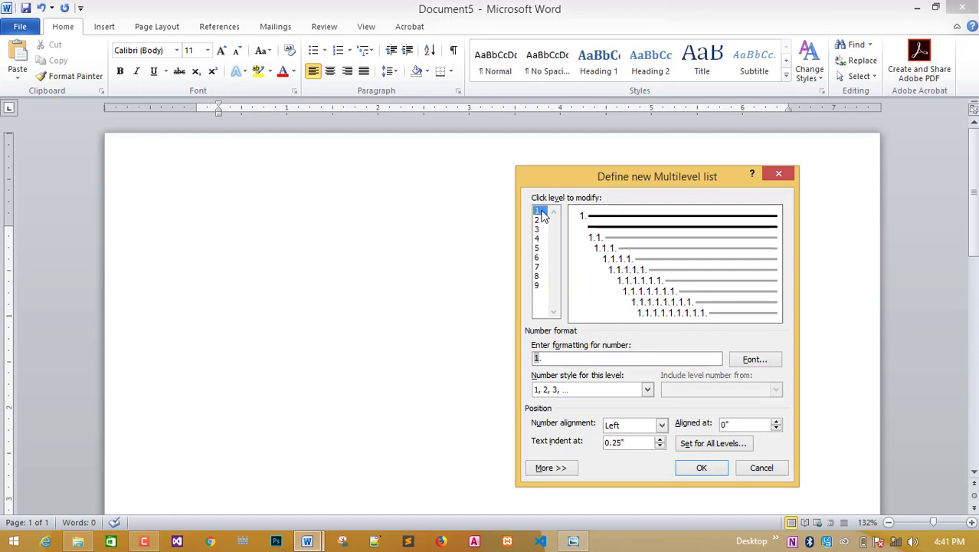
{"action": "left_click", "coordinate": [538, 222]}
{"action": "left_click", "coordinate": [538, 230]}
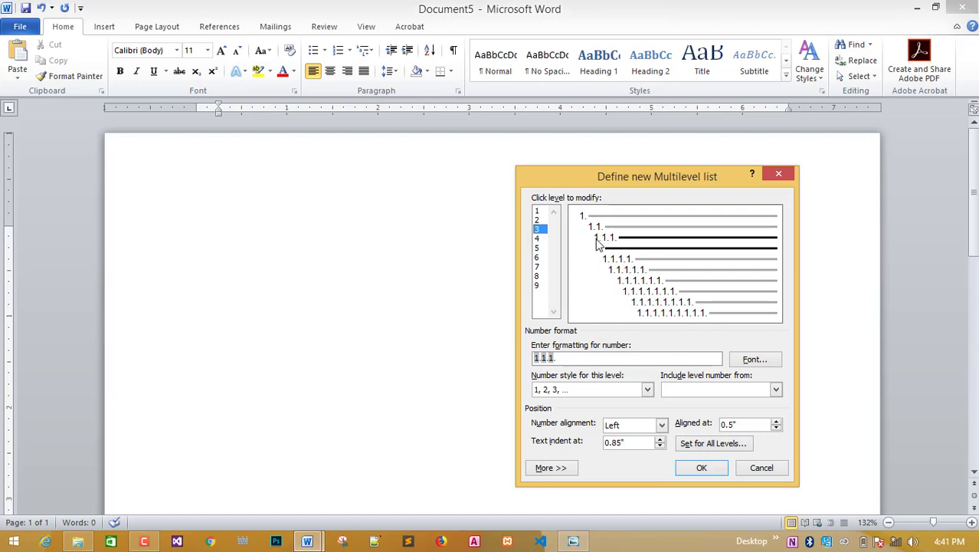
{"action": "left_click", "coordinate": [538, 211]}
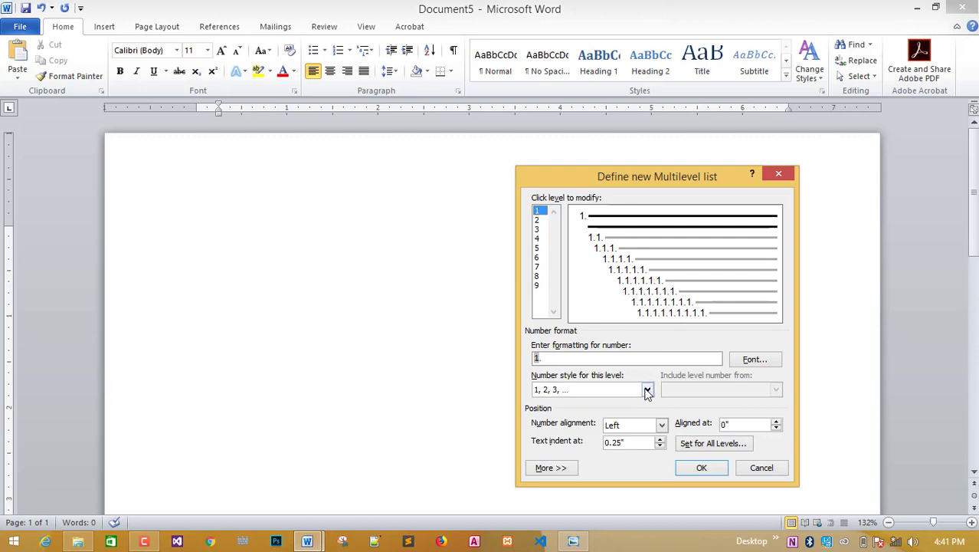
Try capital letters A, B, C for level 1, then restore it to 1, 2, 3
{"action": "left_click", "coordinate": [648, 392]}
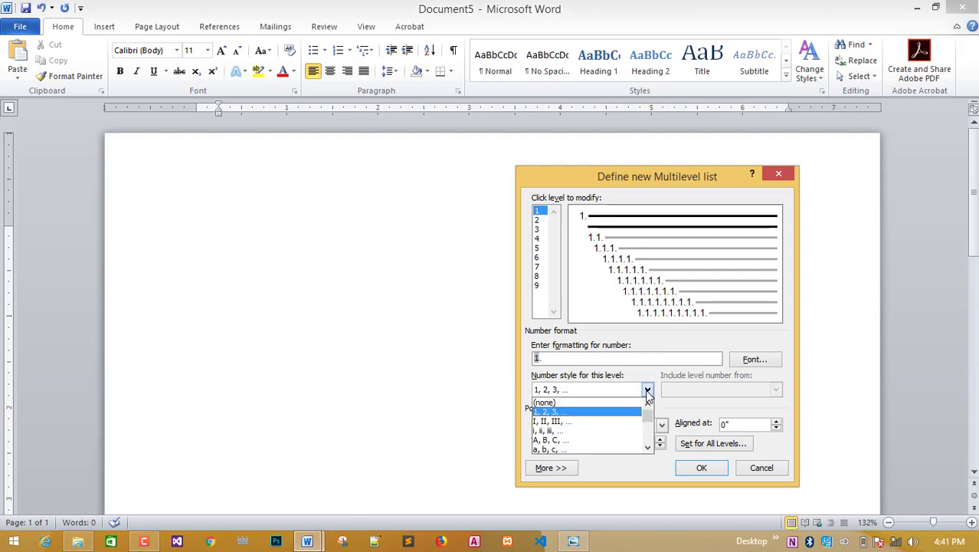
{"action": "left_click", "coordinate": [564, 428]}
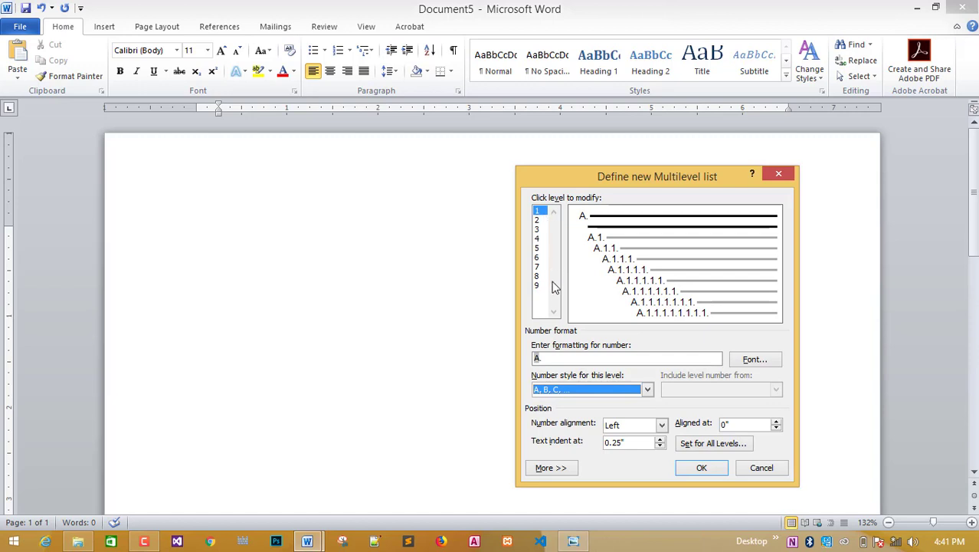
{"action": "left_click", "coordinate": [648, 389]}
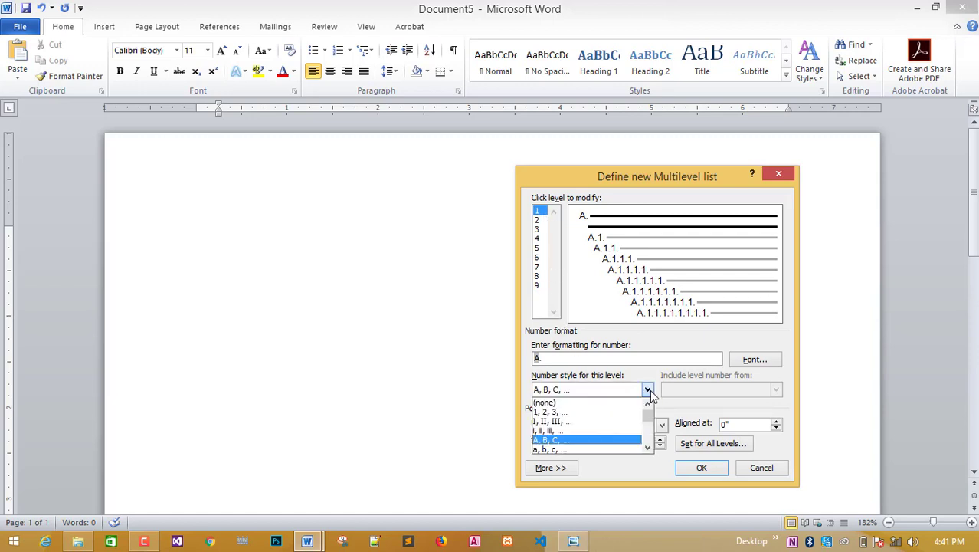
{"action": "left_click", "coordinate": [564, 413]}
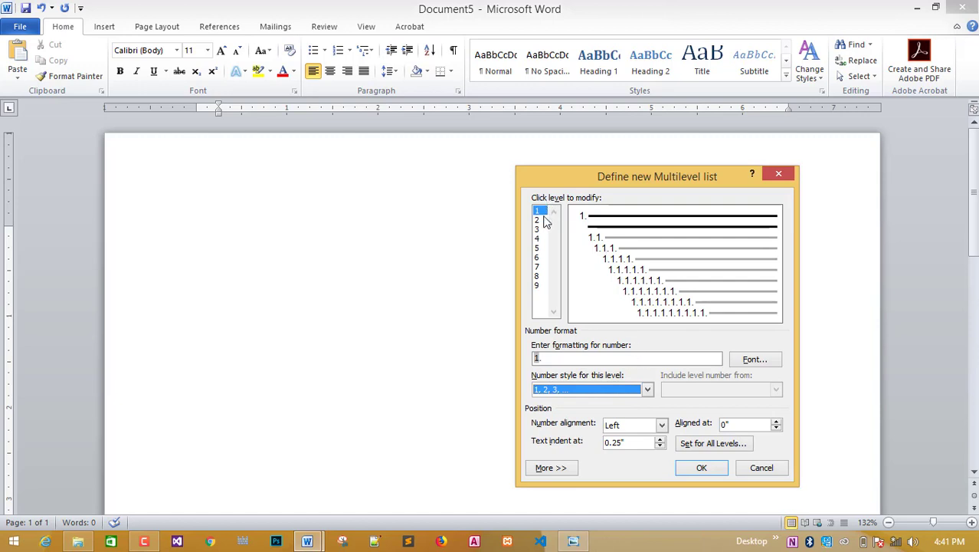
Edit the second level's number format from 1.1. to 1.a
{"action": "left_click", "coordinate": [540, 220]}
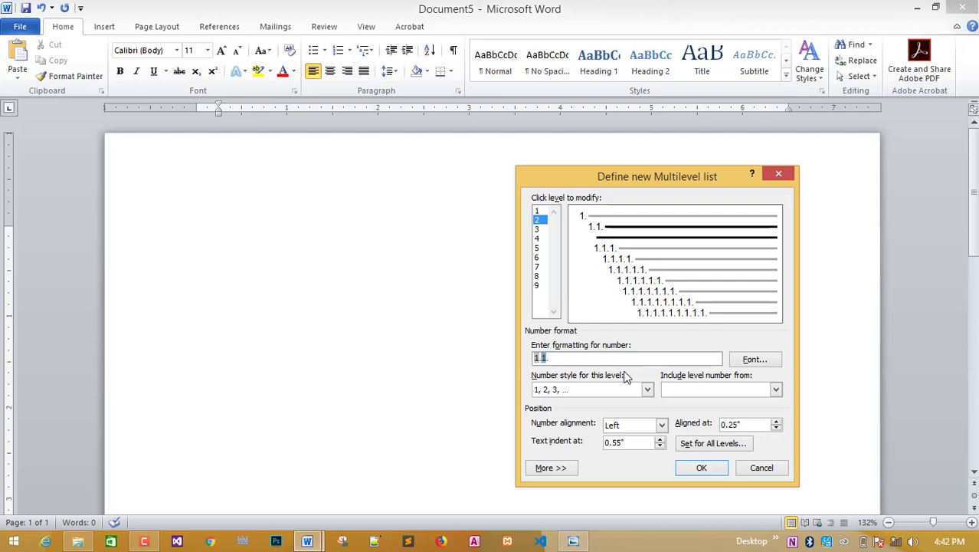
{"action": "key", "text": "BackSpace"}
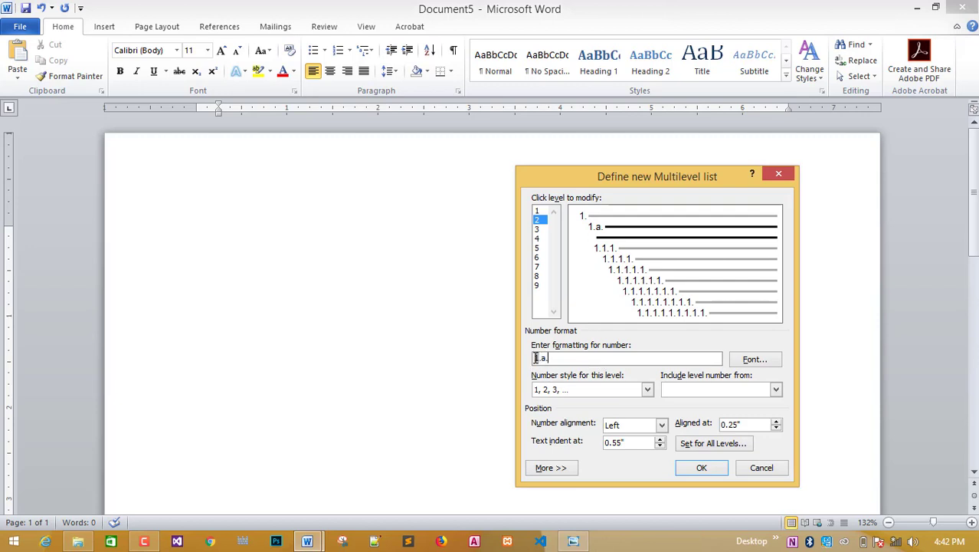
{"action": "left_click_drag", "start_coordinate": [535, 358], "coordinate": [549, 358]}
{"action": "left_click", "coordinate": [556, 358]}
Apply the list, type test lines sdfsdfsdfsd, ssdfsd and dsfs, then delete them
{"action": "left_click", "coordinate": [537, 211]}
{"action": "key", "text": "Return"}
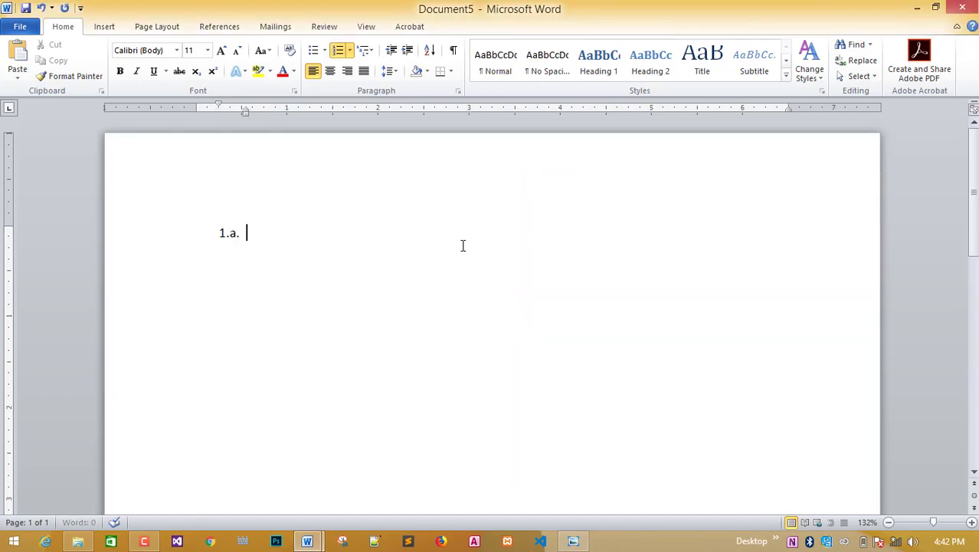
{"action": "type", "text": "sdfsdfsdfsd"}
{"action": "key", "text": "Return"}
{"action": "type", "text": "ssdfsd"}
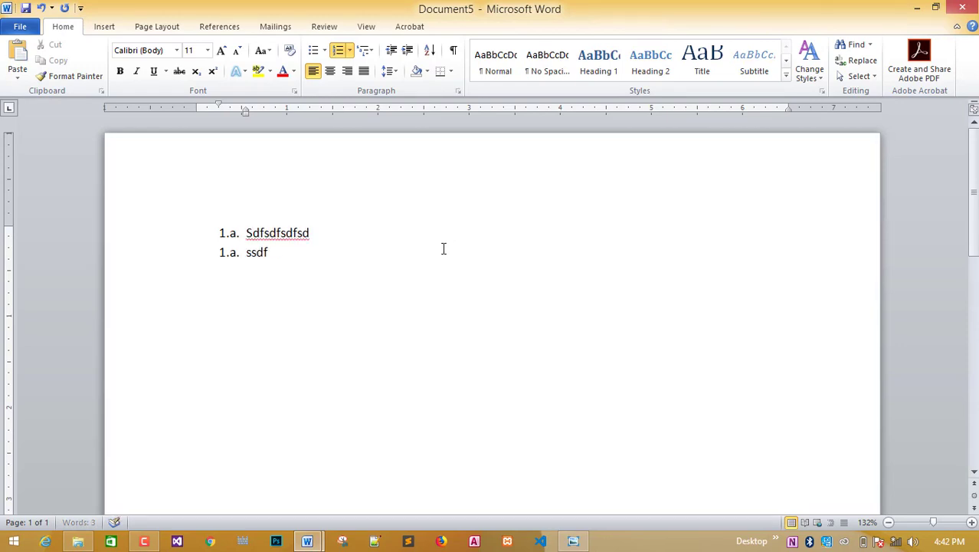
{"action": "key", "text": "Return"}
{"action": "type", "text": "dsfs"}
{"action": "key", "text": "Return"}
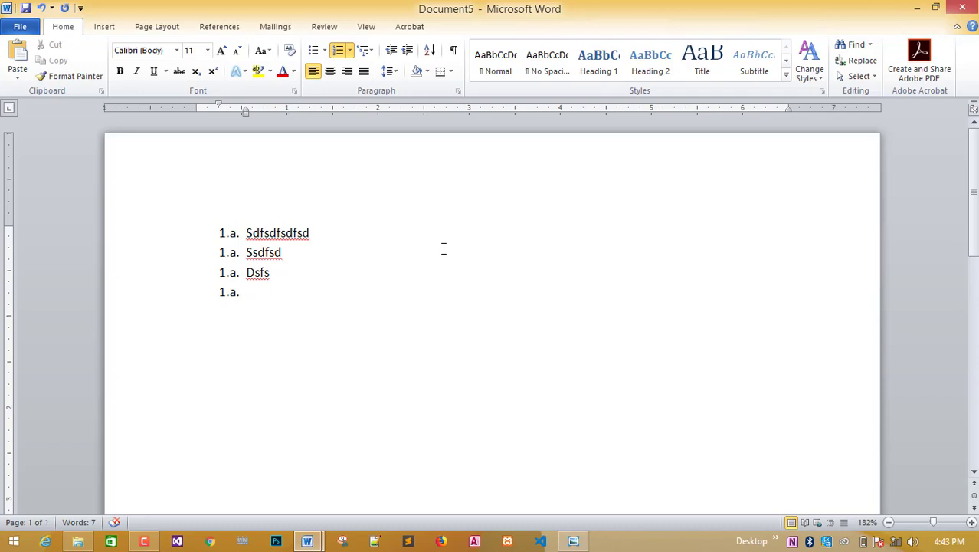
{"action": "key", "text": "BackSpace"}
{"action": "key", "text": "BackSpace"}
{"action": "key", "text": "BackSpace"}
{"action": "key", "text": "BackSpace"}
{"action": "key", "text": "BackSpace"}
{"action": "key", "text": "BackSpace"}
{"action": "key", "text": "BackSpace"}
{"action": "key", "text": "BackSpace"}
{"action": "key", "text": "BackSpace"}
{"action": "key", "text": "BackSpace"}
{"action": "key", "text": "BackSpace"}
{"action": "key", "text": "BackSpace"}
{"action": "key", "text": "BackSpace"}
{"action": "key", "text": "BackSpace"}
{"action": "key", "text": "BackSpace"}
{"action": "key", "text": "BackSpace"}
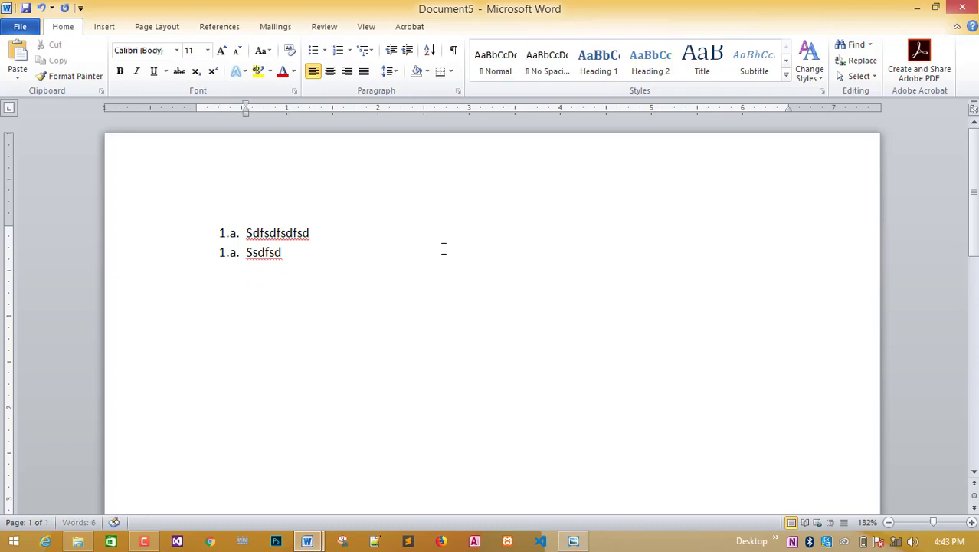
{"action": "key", "text": "BackSpace"}
{"action": "key", "text": "BackSpace"}
{"action": "key", "text": "BackSpace"}
{"action": "key", "text": "BackSpace"}
{"action": "key", "text": "BackSpace"}
{"action": "key", "text": "BackSpace"}
{"action": "key", "text": "BackSpace"}
{"action": "key", "text": "BackSpace"}
{"action": "key", "text": "BackSpace"}
{"action": "key", "text": "BackSpace"}
{"action": "key", "text": "BackSpace"}
{"action": "key", "text": "BackSpace"}
{"action": "key", "text": "BackSpace"}
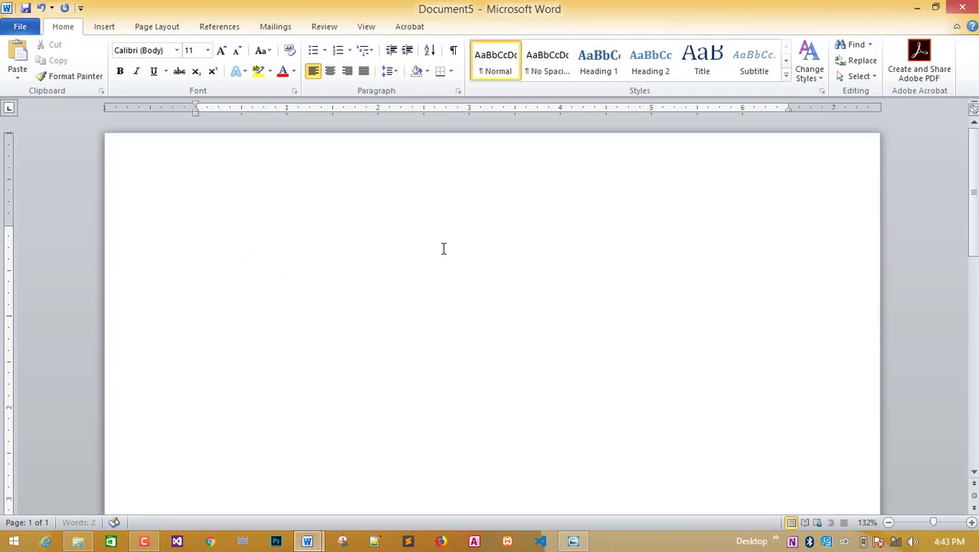
Define a new multilevel list whose second level uses a, b, c numbering formatted 1.a
{"action": "left_click", "coordinate": [368, 50]}
{"action": "left_click", "coordinate": [391, 435]}
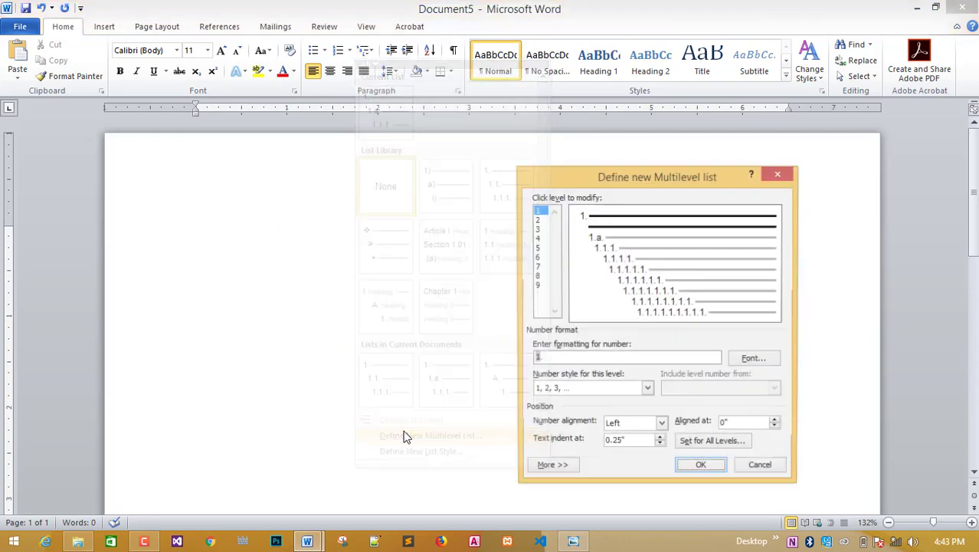
{"action": "left_click", "coordinate": [537, 220]}
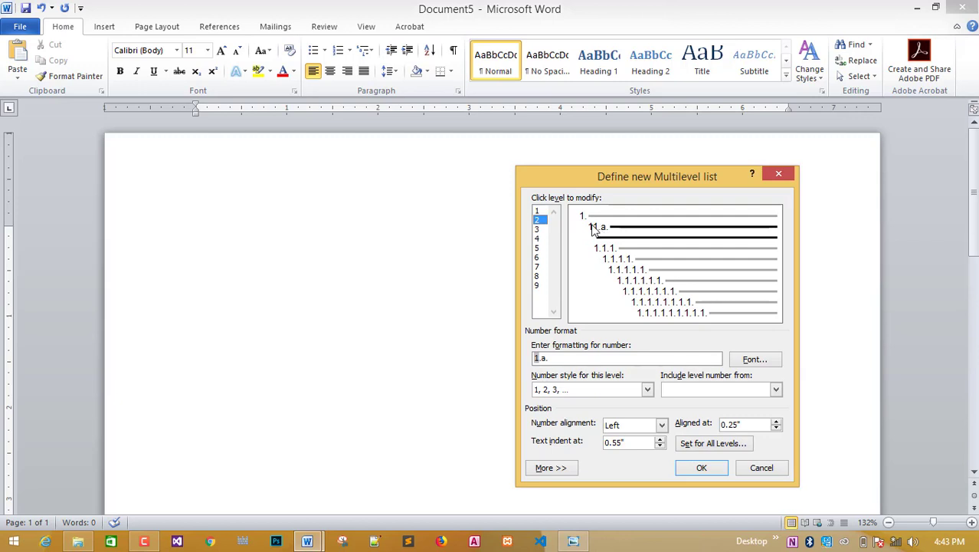
{"action": "left_click", "coordinate": [567, 360]}
{"action": "key", "text": "BackSpace"}
{"action": "left_click", "coordinate": [651, 391]}
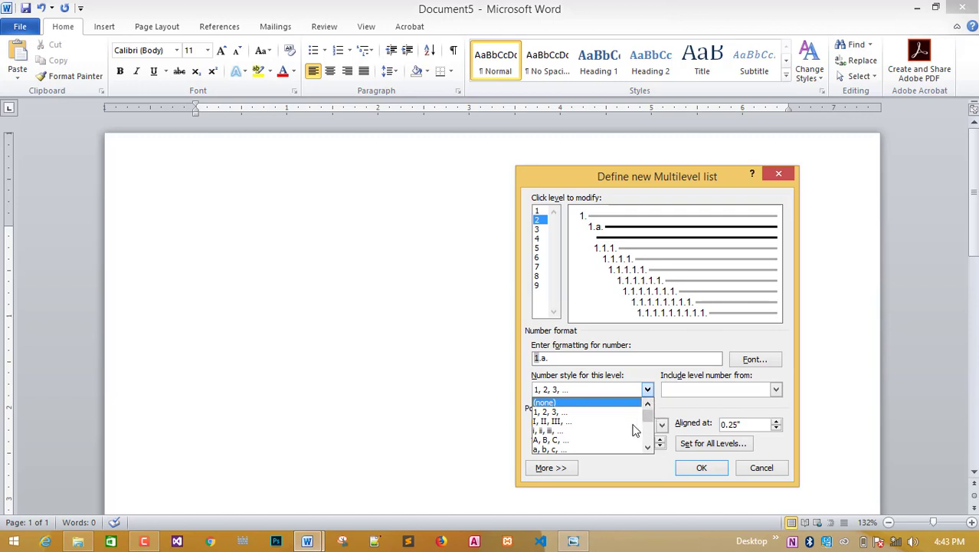
{"action": "left_click", "coordinate": [560, 449]}
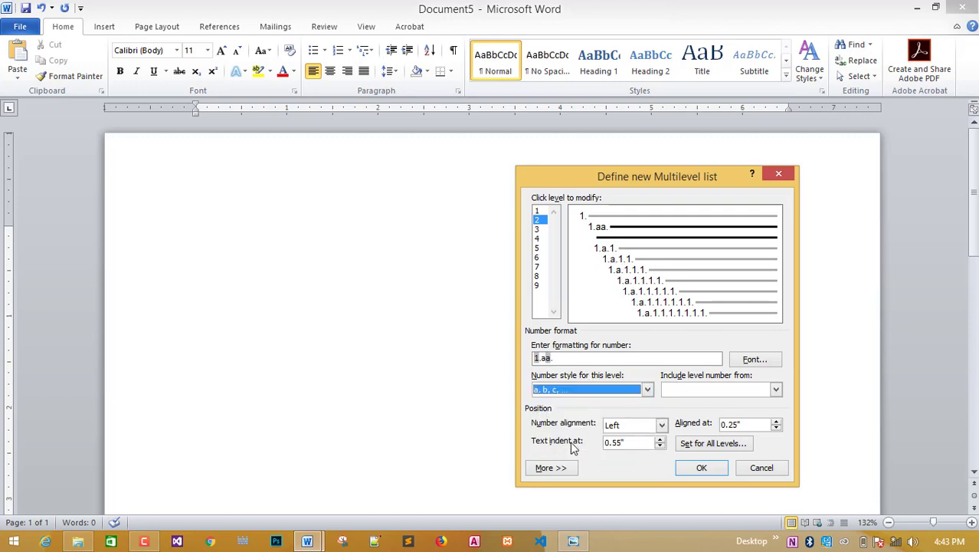
{"action": "left_click", "coordinate": [548, 357]}
{"action": "key", "text": "Delete"}
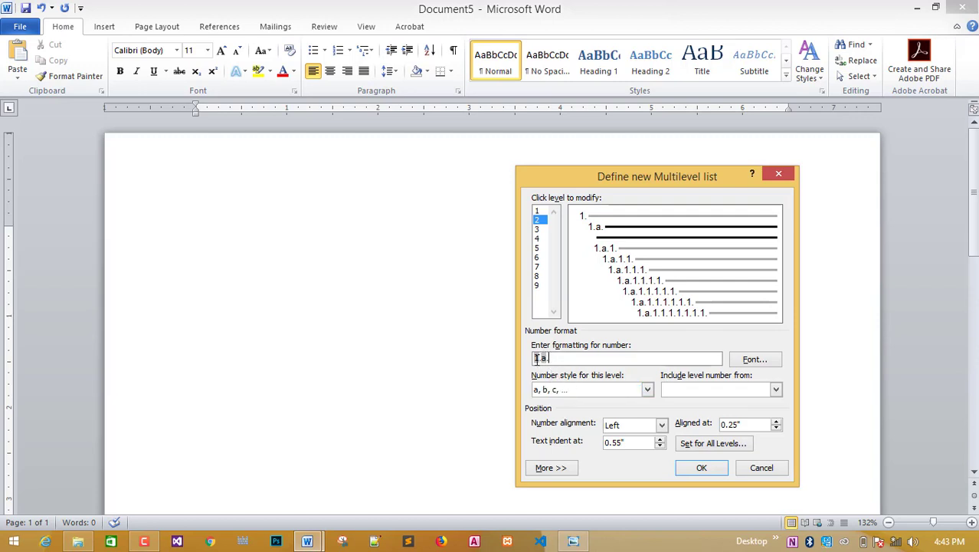
{"action": "left_click_drag", "start_coordinate": [535, 358], "coordinate": [582, 359]}
{"action": "left_click", "coordinate": [583, 359]}
Review levels 1, 2 and 3, confirming the third level reads 1.a.1
{"action": "left_click", "coordinate": [539, 212]}
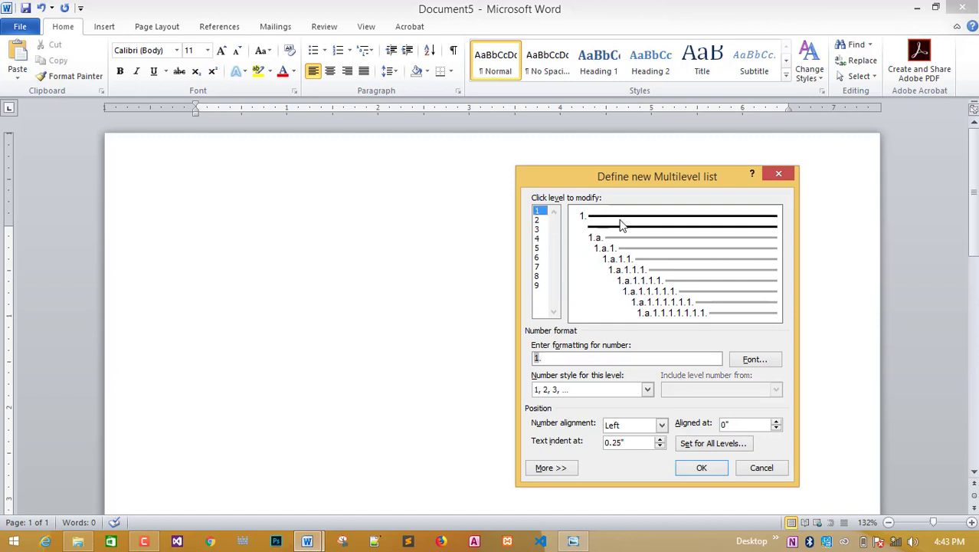
{"action": "left_click", "coordinate": [539, 221]}
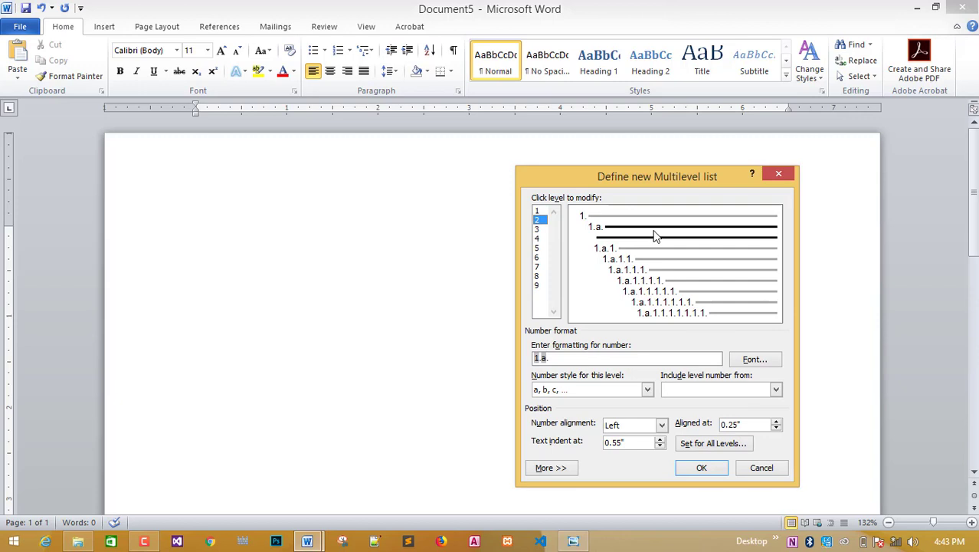
{"action": "left_click", "coordinate": [537, 230]}
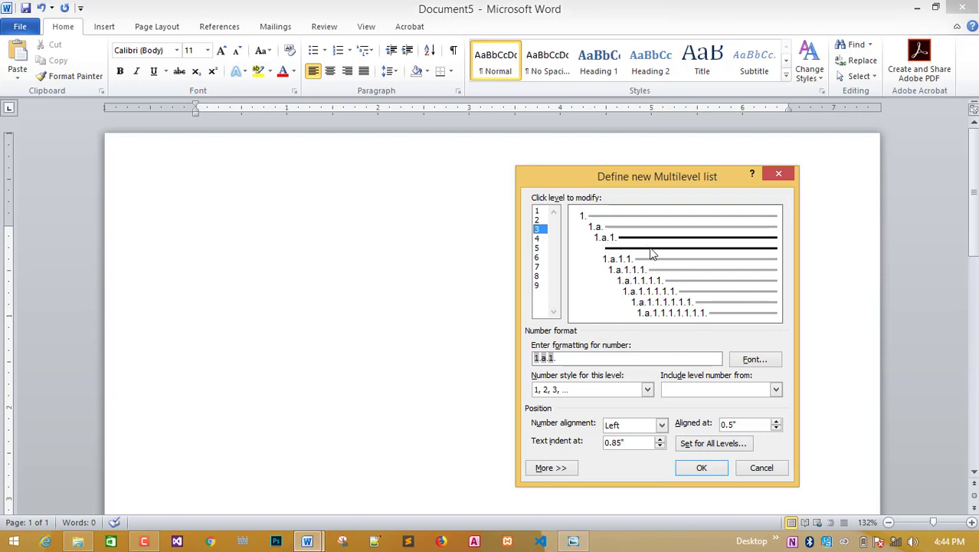
{"action": "left_click", "coordinate": [537, 211]}
{"action": "left_click", "coordinate": [537, 220]}
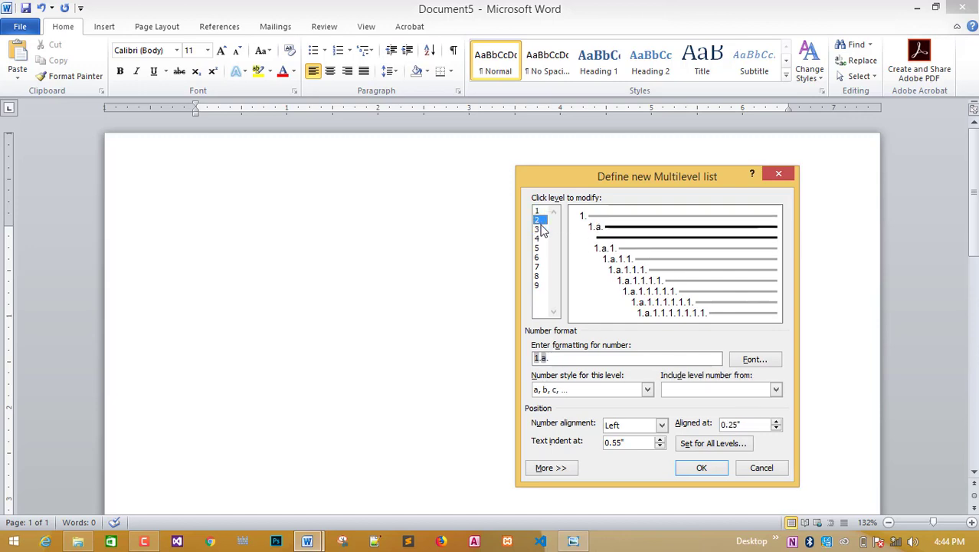
{"action": "left_click", "coordinate": [541, 229]}
{"action": "left_click", "coordinate": [538, 212]}
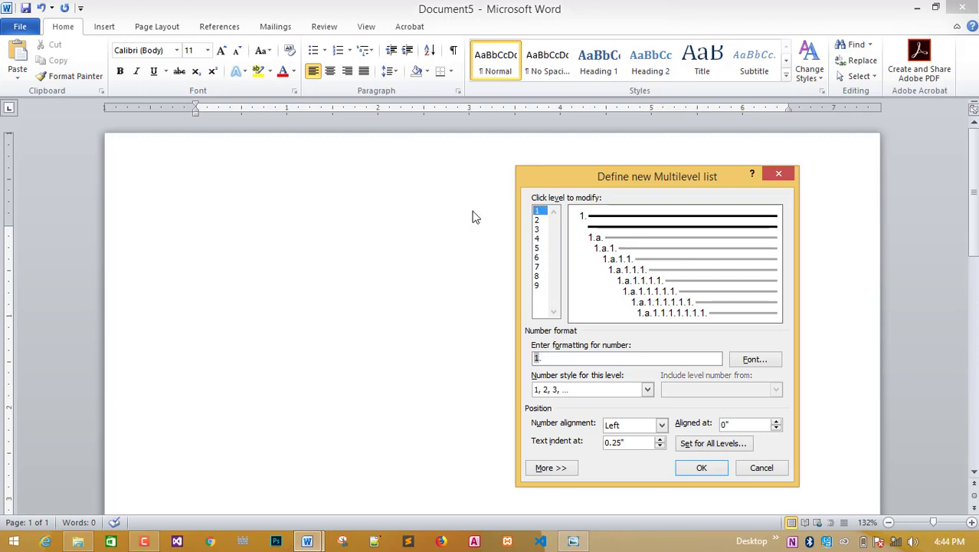
{"action": "left_click", "coordinate": [290, 228]}
Apply the list and enter Software as item 1 and System software as 1.a
{"action": "key", "text": "Return"}
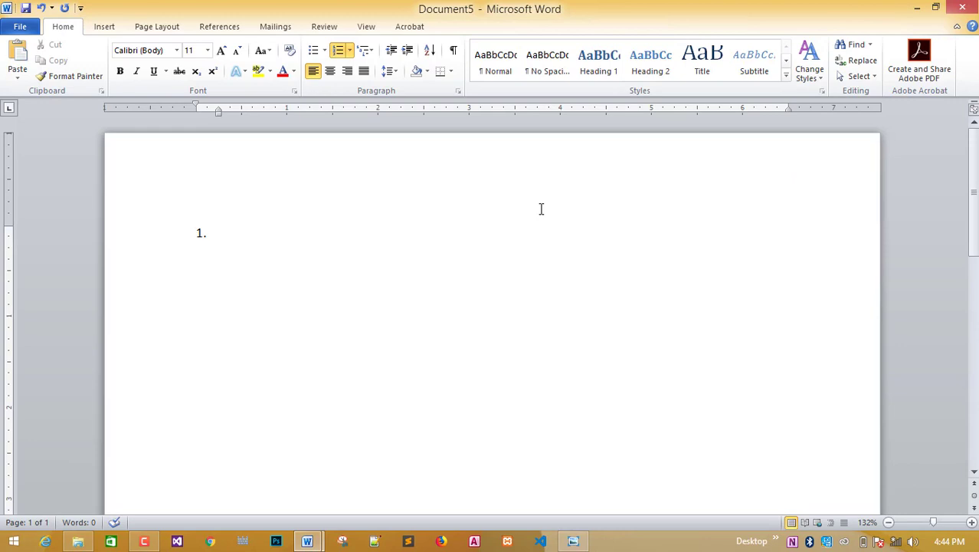
{"action": "type", "text": "Softwar"}
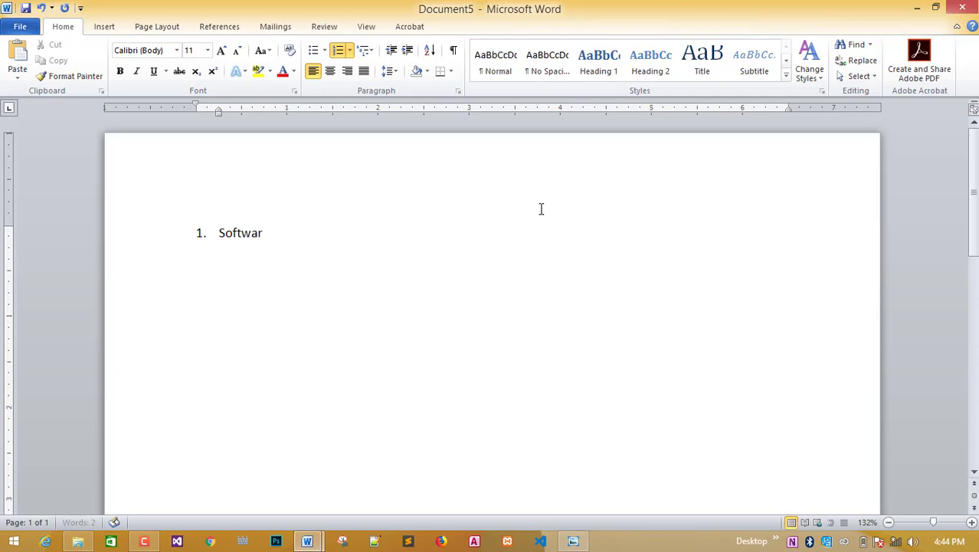
{"action": "type", "text": "e"}
{"action": "key", "text": "Return"}
{"action": "key", "text": "Tab"}
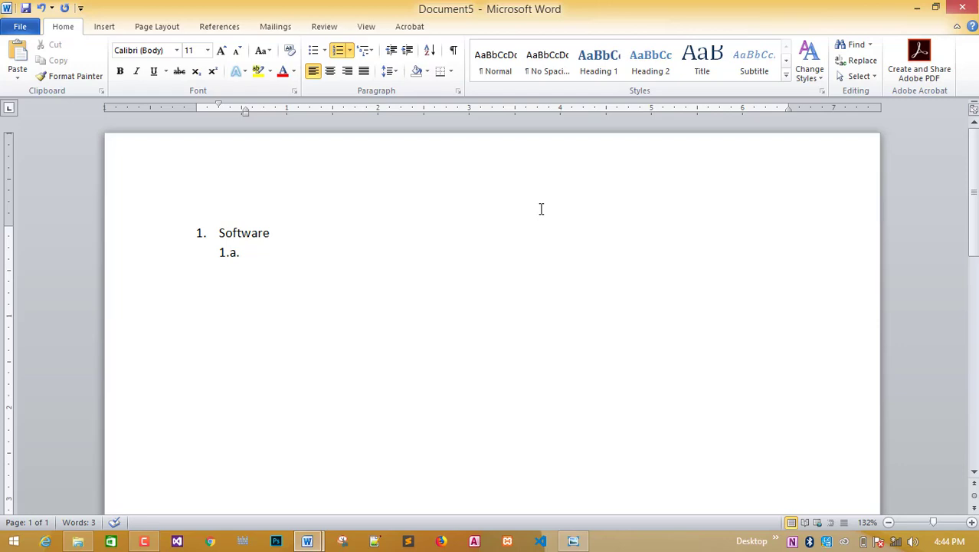
{"action": "type", "text": "System soft"}
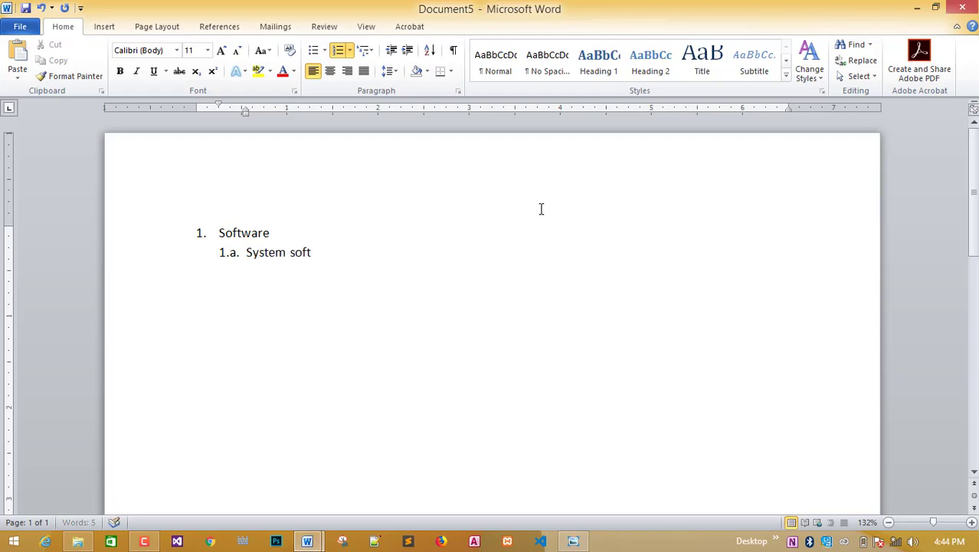
{"action": "type", "text": "ware"}
Add windows, linux and mac as third-level examples, then start an empty 1.b. item
{"action": "key", "text": "Return"}
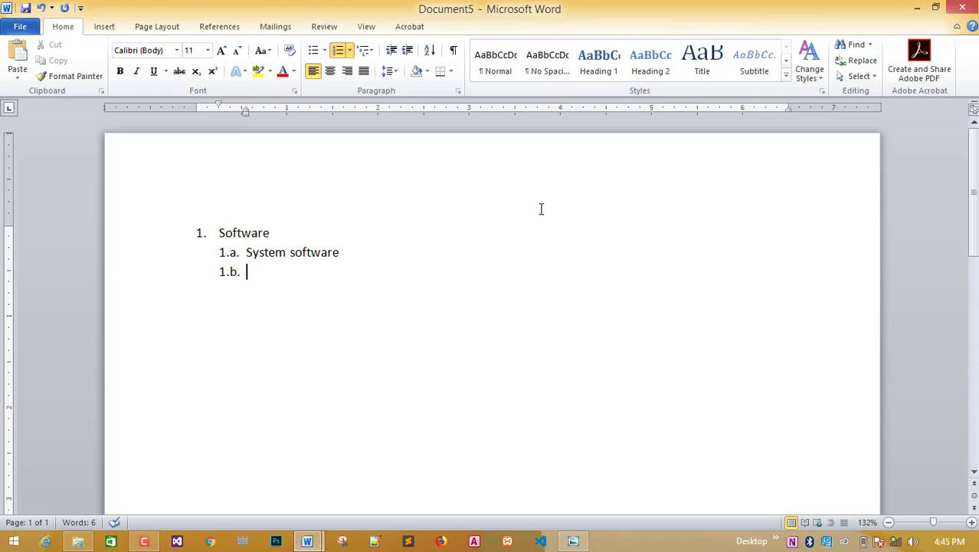
{"action": "key", "text": "Tab"}
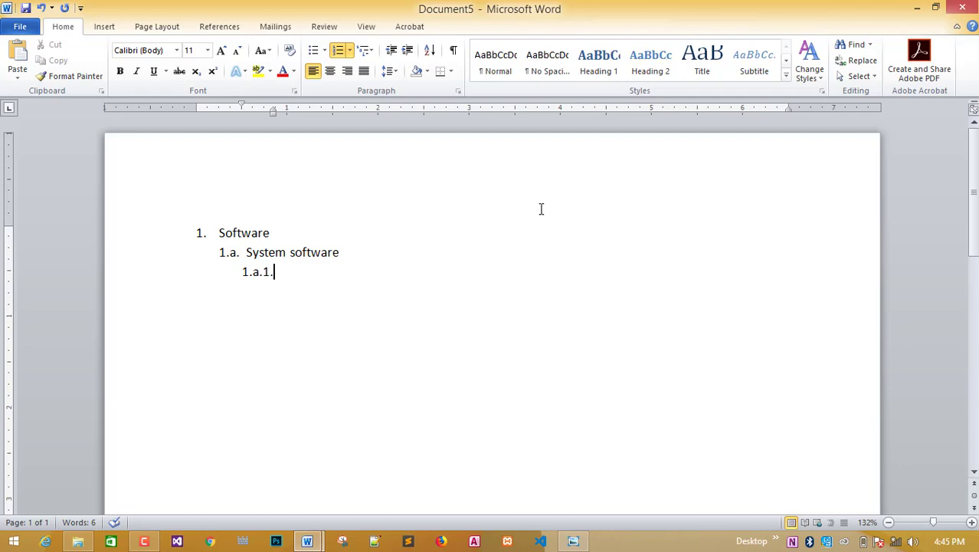
{"action": "type", "text": "windows"}
{"action": "key", "text": "Return"}
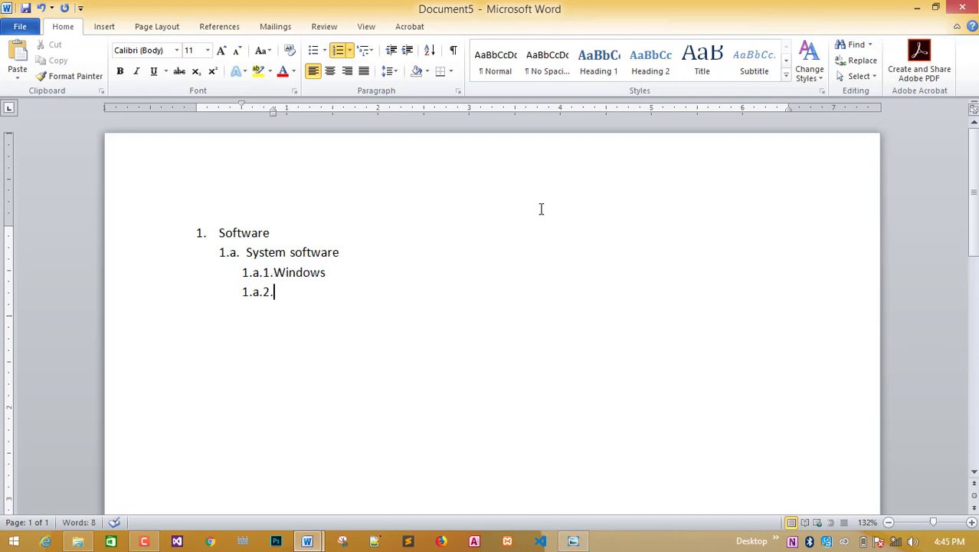
{"action": "type", "text": "linux"}
{"action": "key", "text": "Return"}
{"action": "type", "text": "mac"}
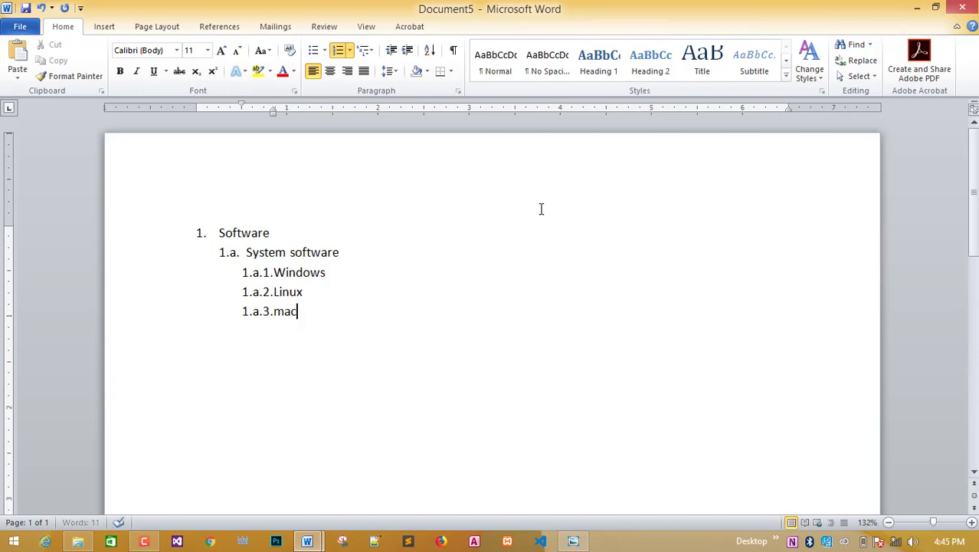
{"action": "key", "text": "Return"}
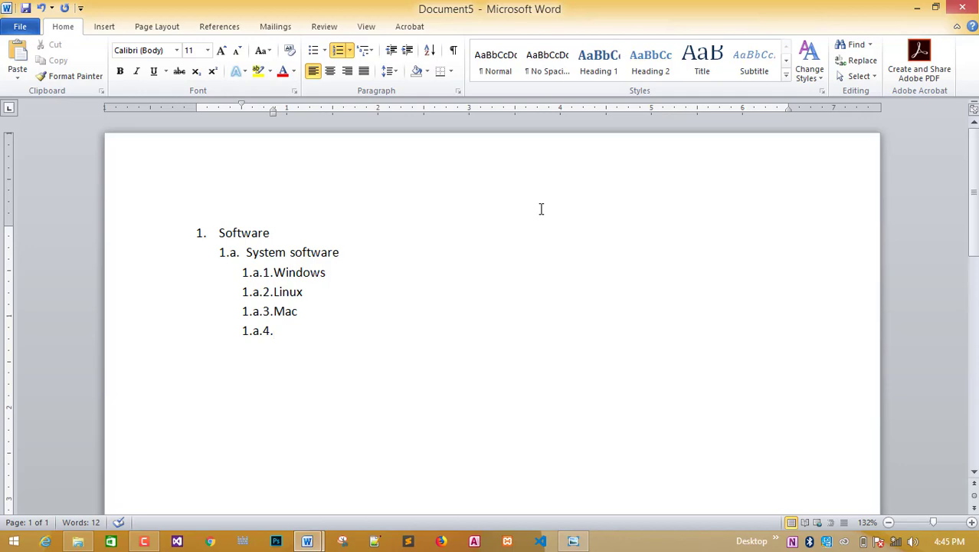
{"action": "key", "text": "shift+Tab"}
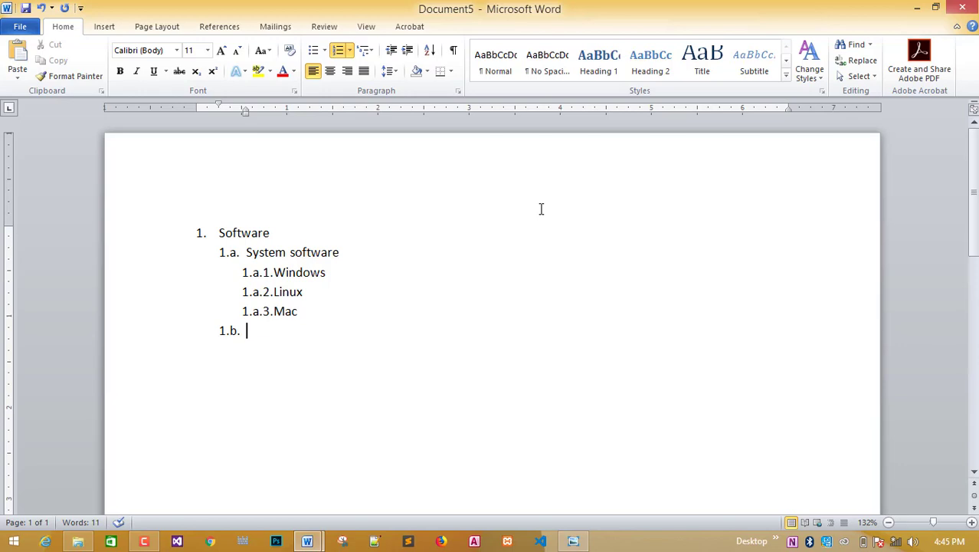
Enter Application software as 1.b. with photoshop, aftereffect and illustrator beneath, then start an empty 1.c
{"action": "type", "text": "Application softw"}
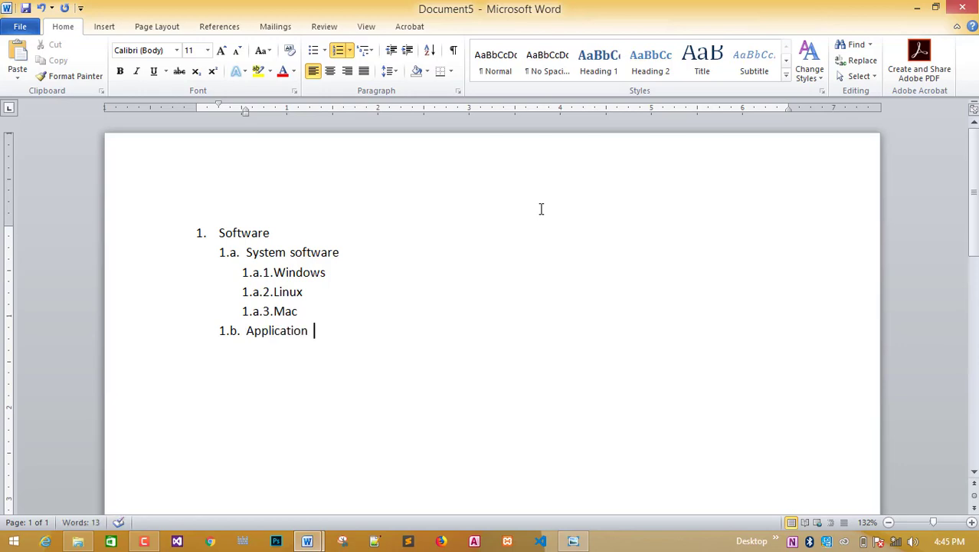
{"action": "type", "text": "are"}
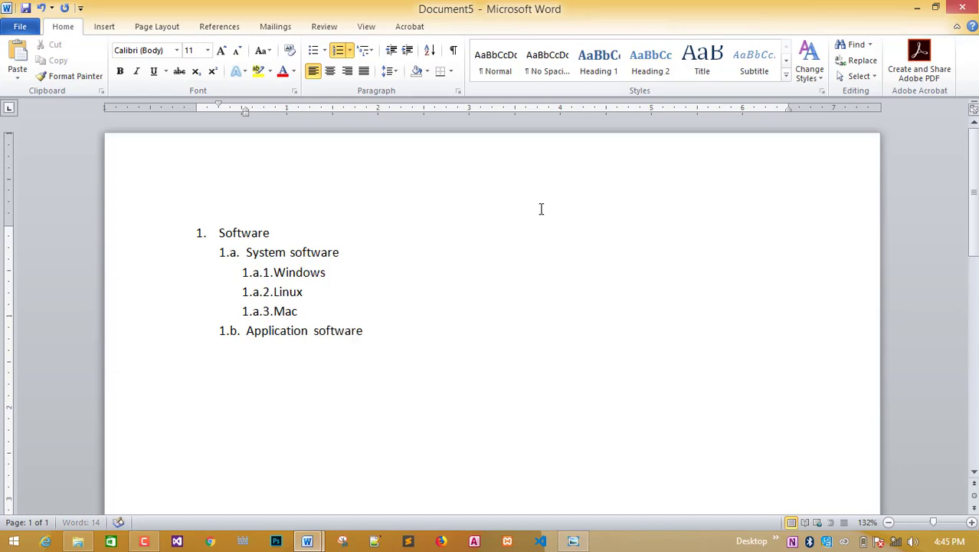
{"action": "key", "text": "Return"}
{"action": "key", "text": "Tab"}
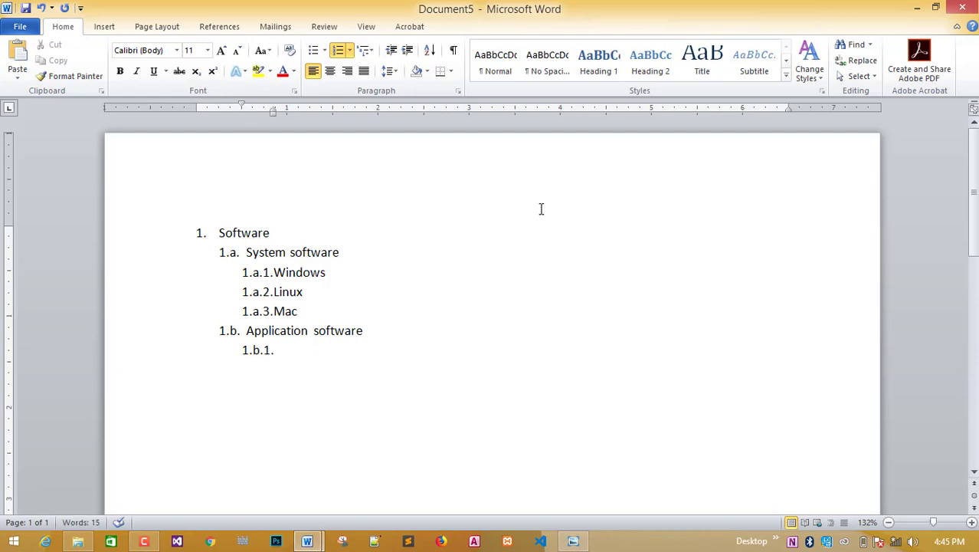
{"action": "type", "text": "photosho"}
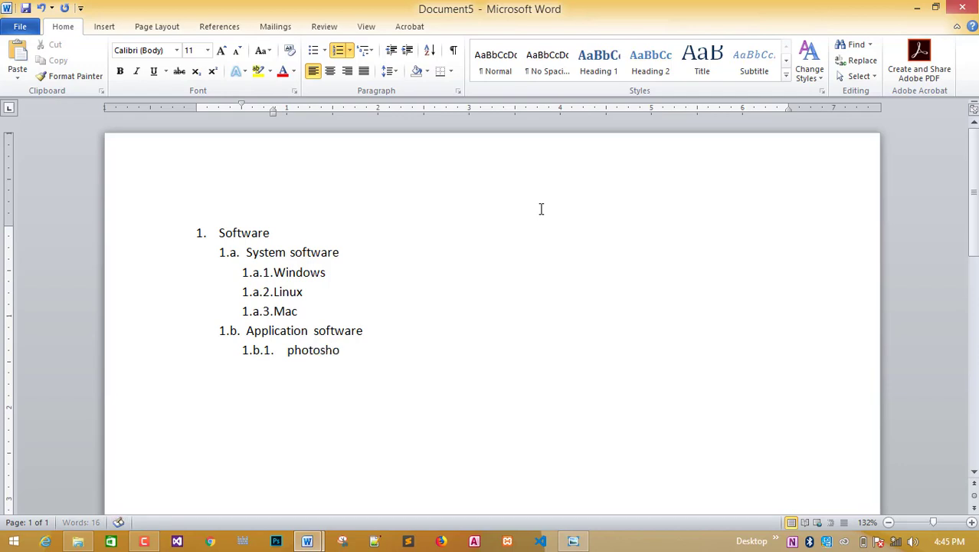
{"action": "type", "text": "p"}
{"action": "key", "text": "Return"}
{"action": "type", "text": "a"}
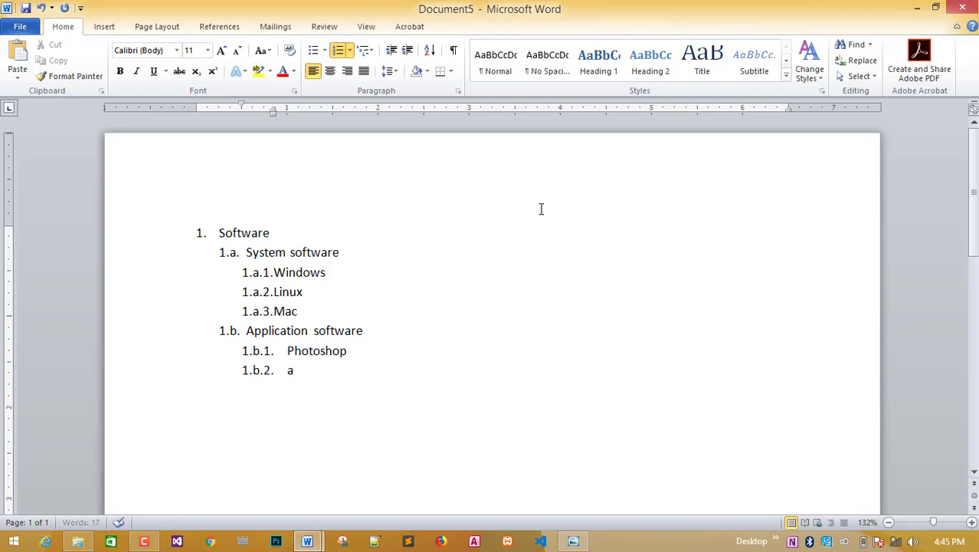
{"action": "type", "text": "ftereffect"}
{"action": "key", "text": "Return"}
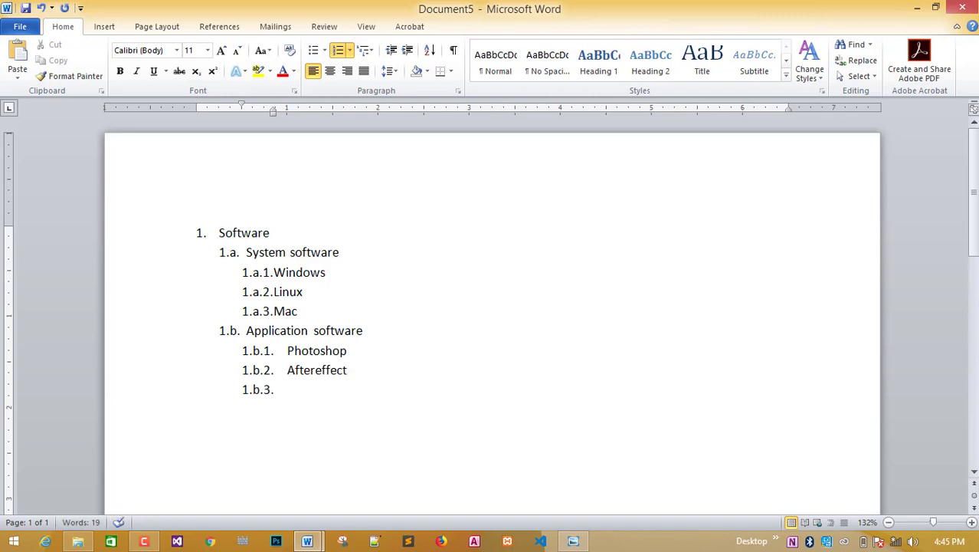
{"action": "type", "text": "illustr"}
{"action": "type", "text": "ator"}
{"action": "key", "text": "Return"}
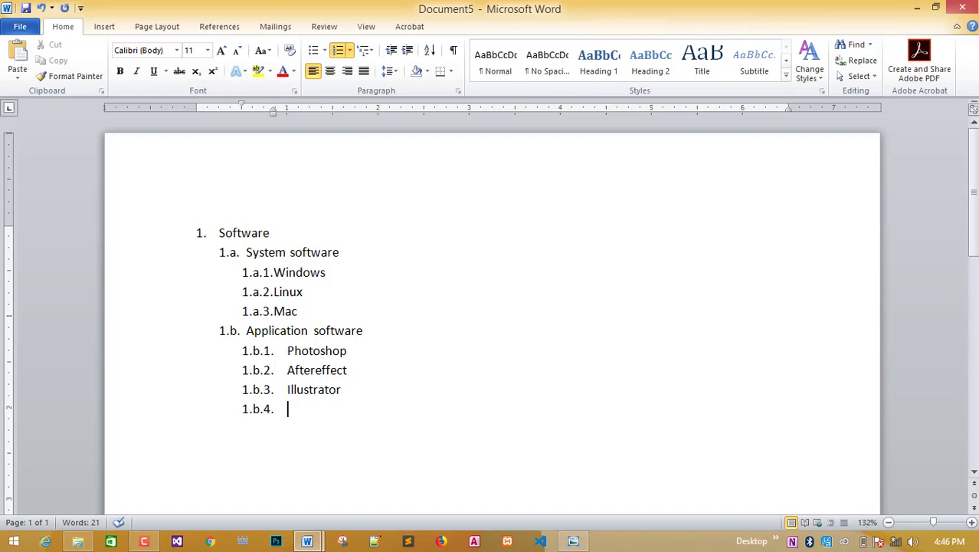
{"action": "key", "text": "shift+Tab"}
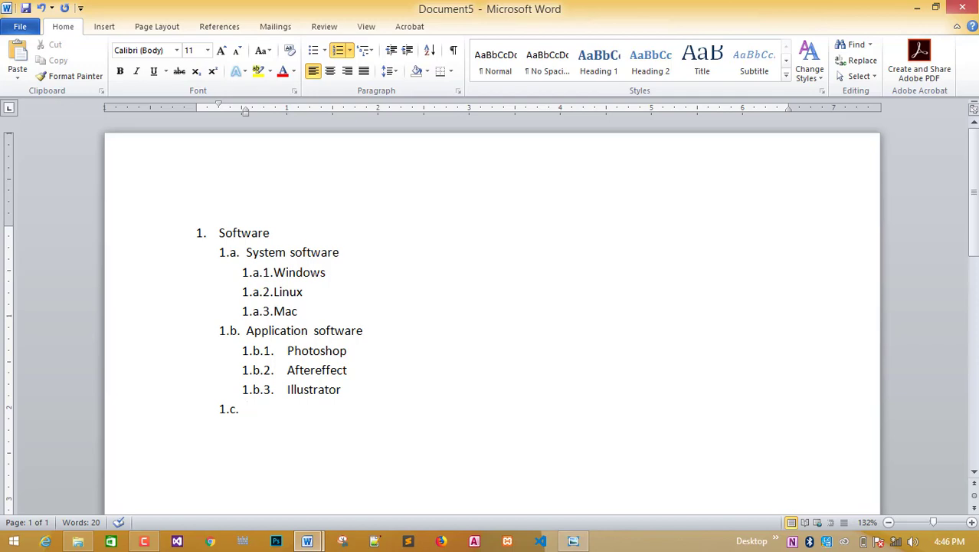
Enter Hardware as top-level item 2 with Input devices as 2.a
{"action": "key", "text": "shift+Tab"}
{"action": "type", "text": "Hardware"}
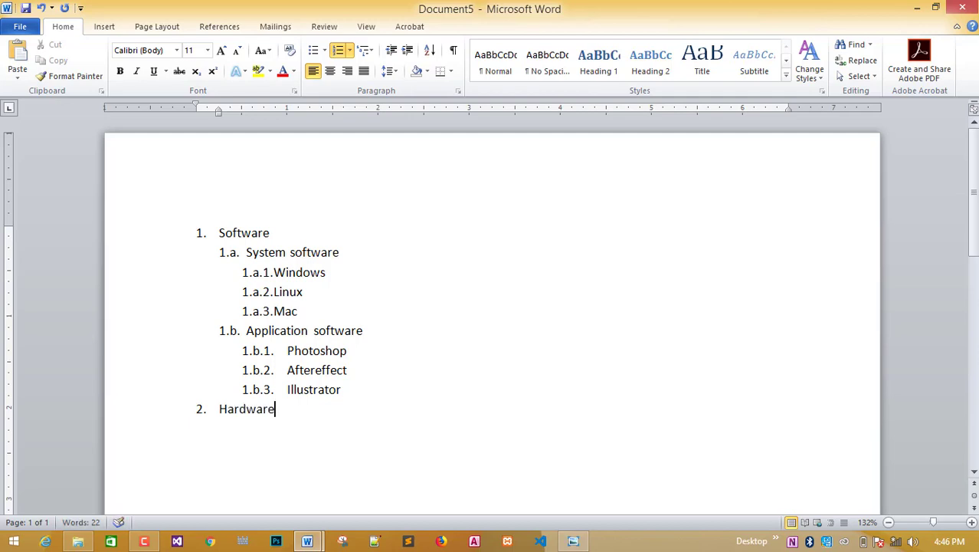
{"action": "key", "text": "Return"}
{"action": "key", "text": "Tab"}
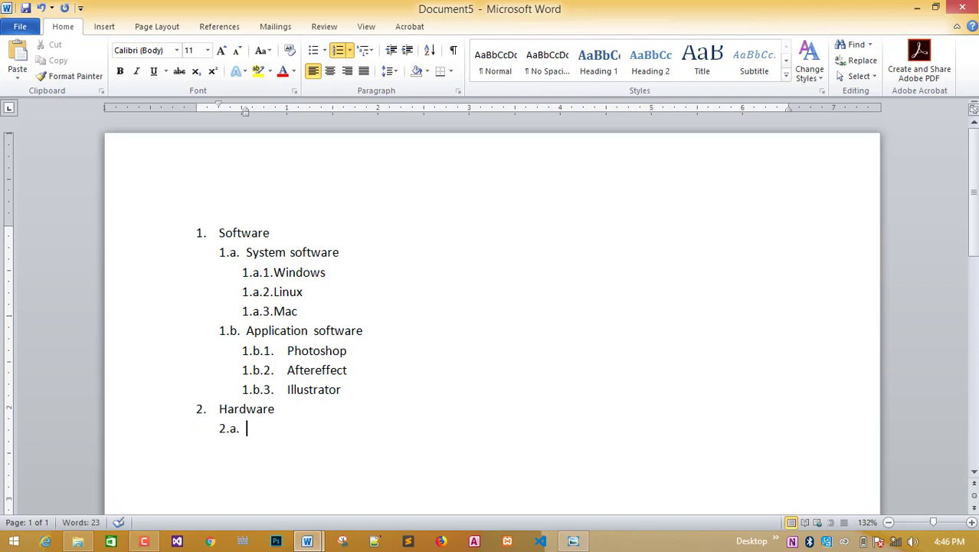
{"action": "type", "text": "In"}
{"action": "type", "text": "put devices"}
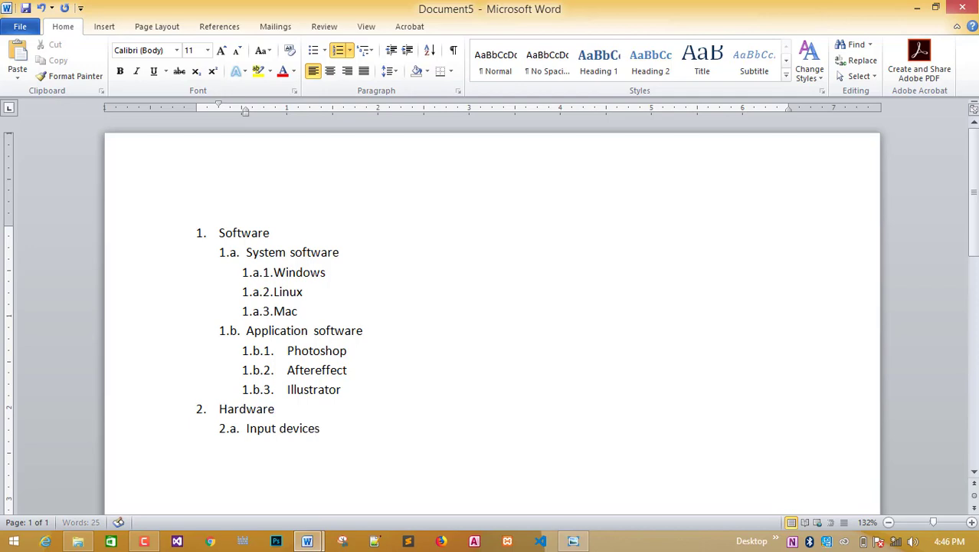
List mouse, scanner and keyboard as Input devices examples 2.a.1.–2.a.3
{"action": "key", "text": "Return"}
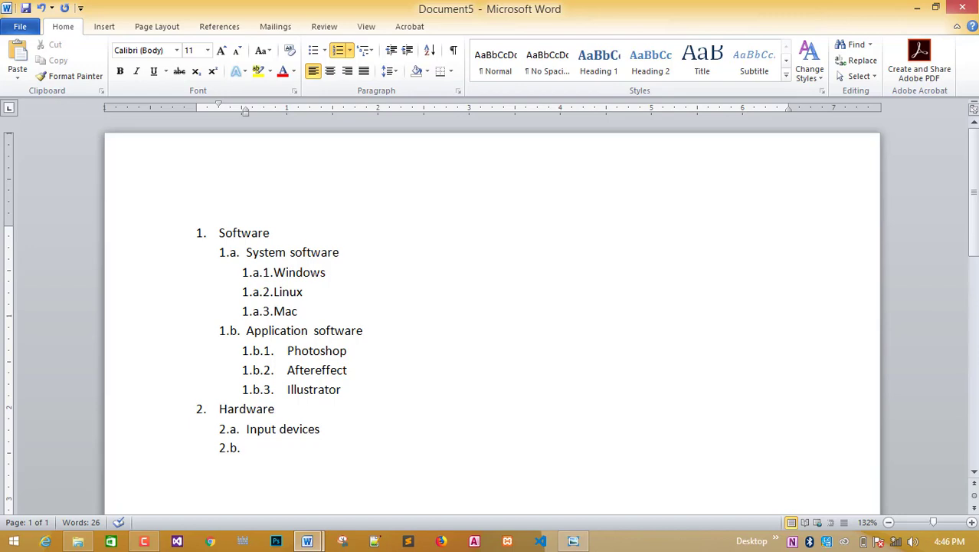
{"action": "key", "text": "Tab"}
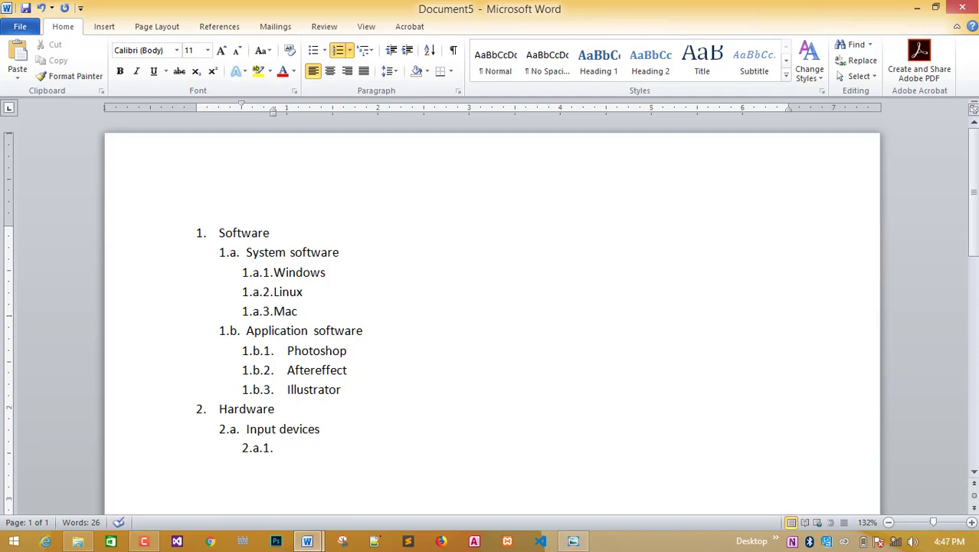
{"action": "type", "text": "mouse"}
{"action": "key", "text": "Return"}
{"action": "type", "text": "s"}
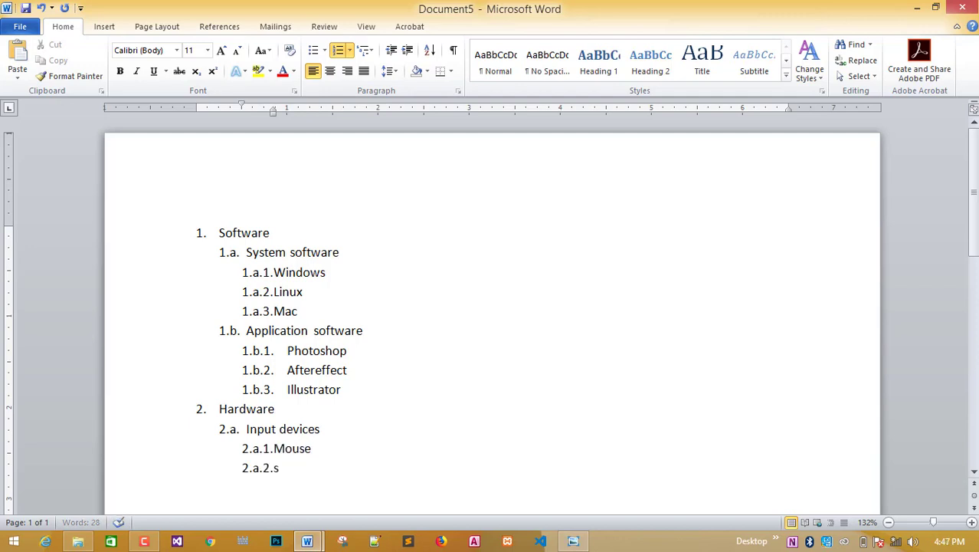
{"action": "type", "text": "canner"}
{"action": "key", "text": "Return"}
{"action": "type", "text": "ke"}
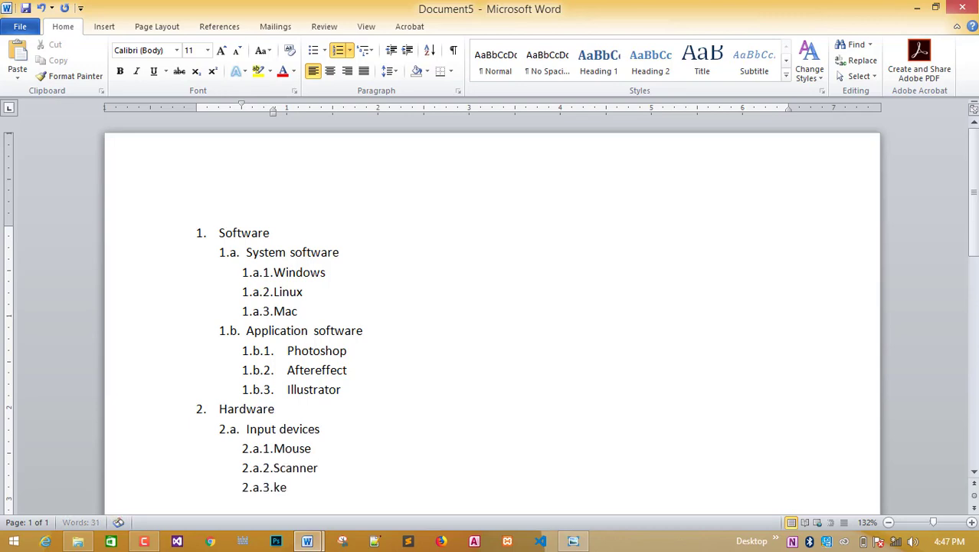
{"action": "type", "text": "yboard"}
{"action": "key", "text": "Return"}
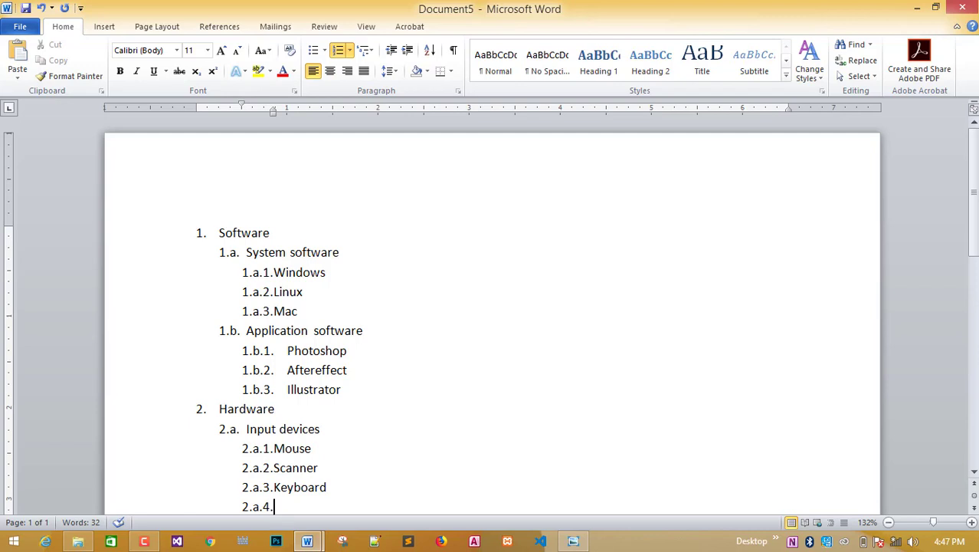
Add output devices as 2.b. with monitor and printer, then begin 2.c. as "storages"
{"action": "key", "text": "shift+Tab"}
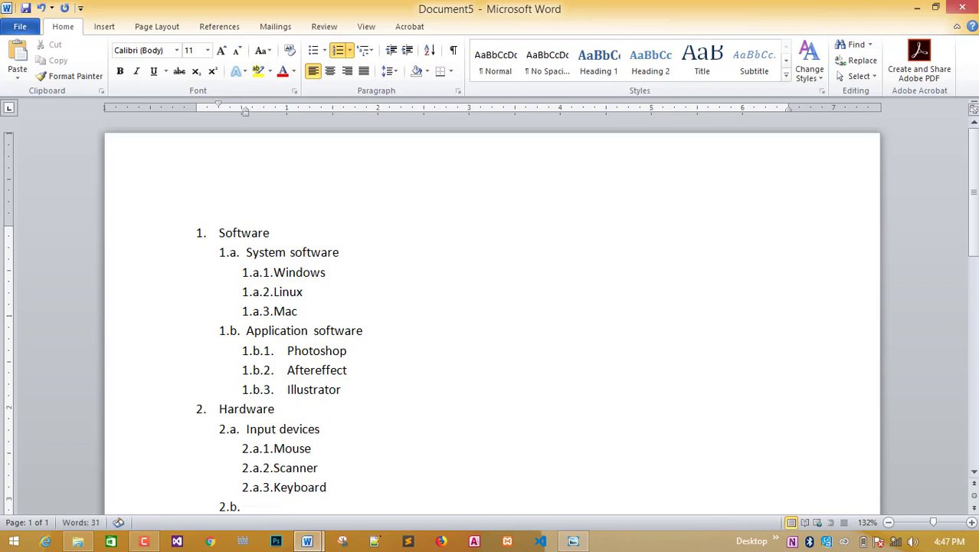
{"action": "type", "text": "output devices"}
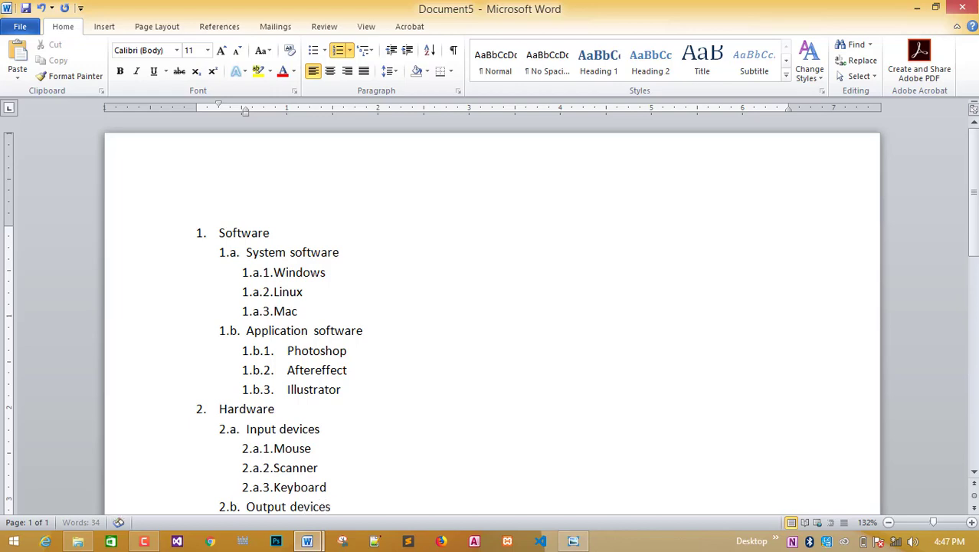
{"action": "key", "text": "Return"}
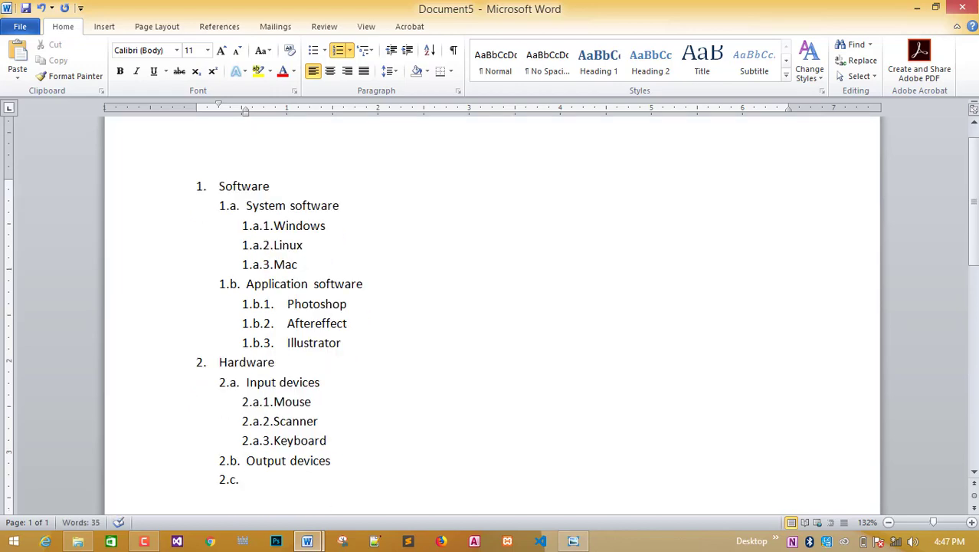
{"action": "key", "text": "Tab"}
{"action": "type", "text": "`"}
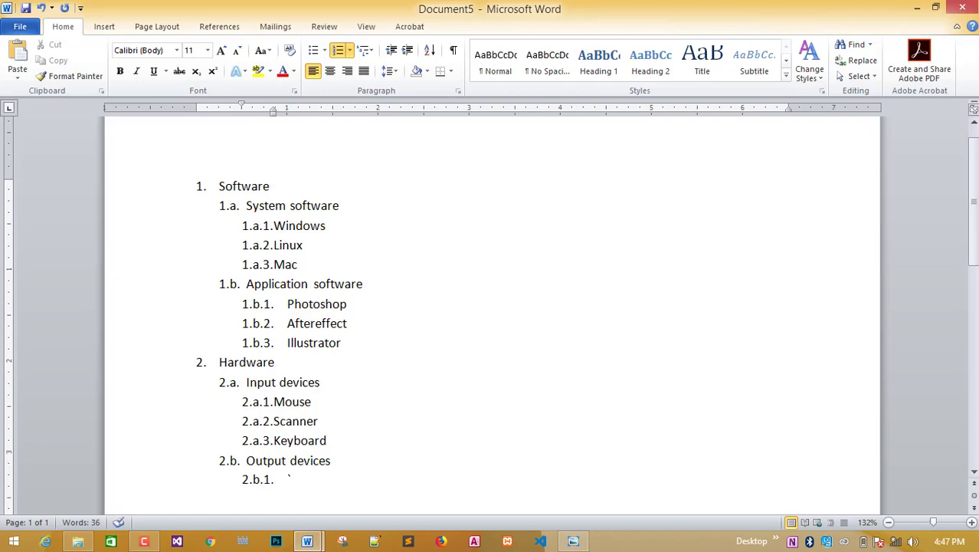
{"action": "type", "text": "monitor"}
{"action": "key", "text": "Return"}
{"action": "type", "text": "p"}
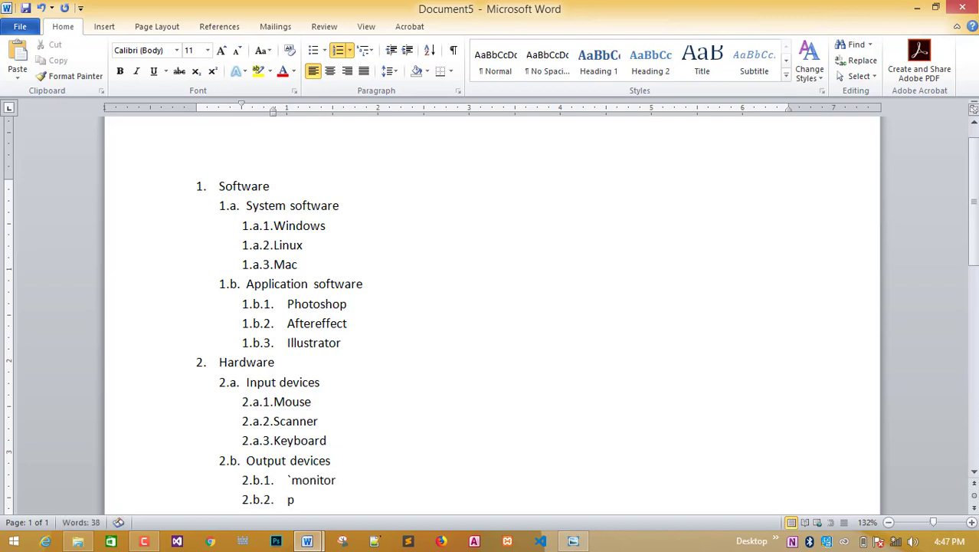
{"action": "type", "text": "rinter"}
{"action": "key", "text": "Return"}
{"action": "key", "text": "shift+Tab"}
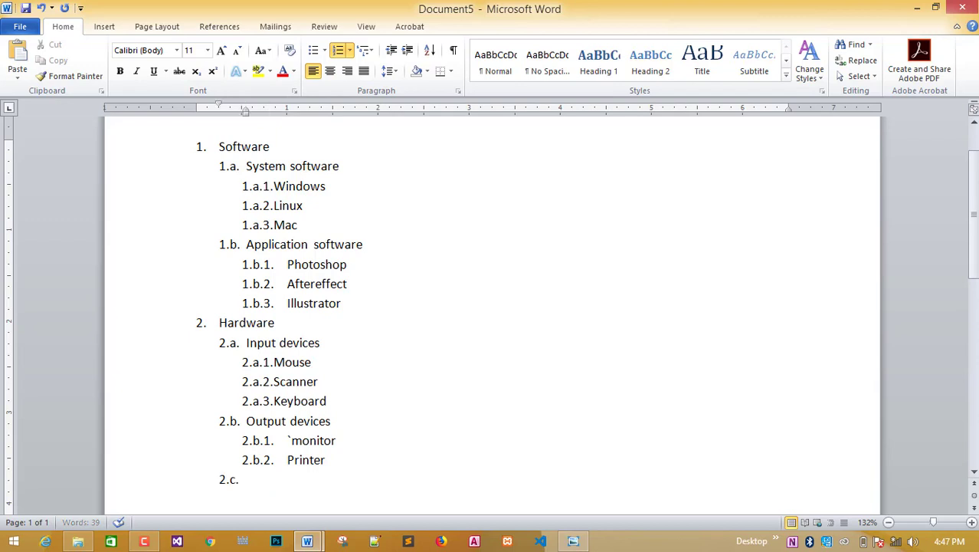
{"action": "type", "text": "storages"}
Correct item 2.c. to Storage devices and start its first example 2.c.1
{"action": "key", "text": "BackSpace"}
{"action": "type", "text": "dev"}
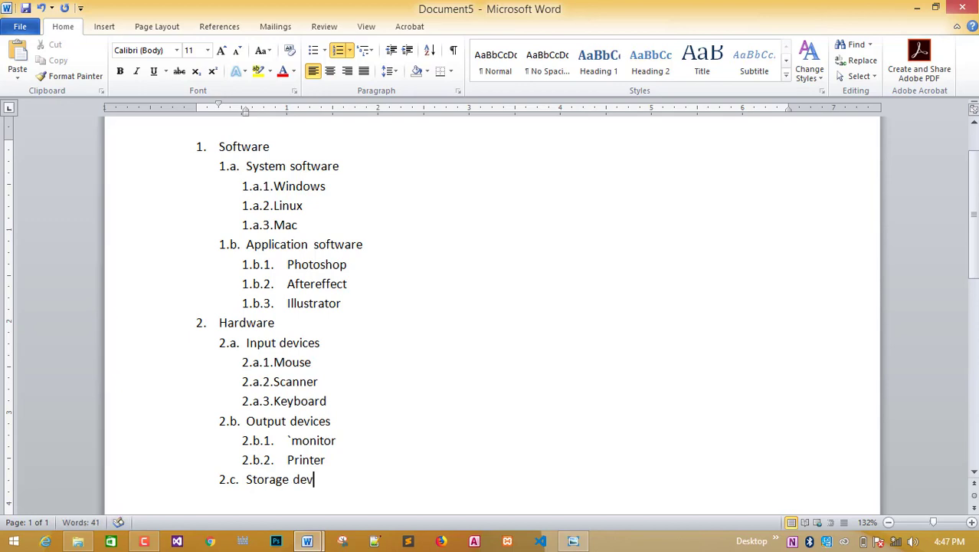
{"action": "type", "text": "ices"}
{"action": "key", "text": "Return"}
{"action": "key", "text": "Tab"}
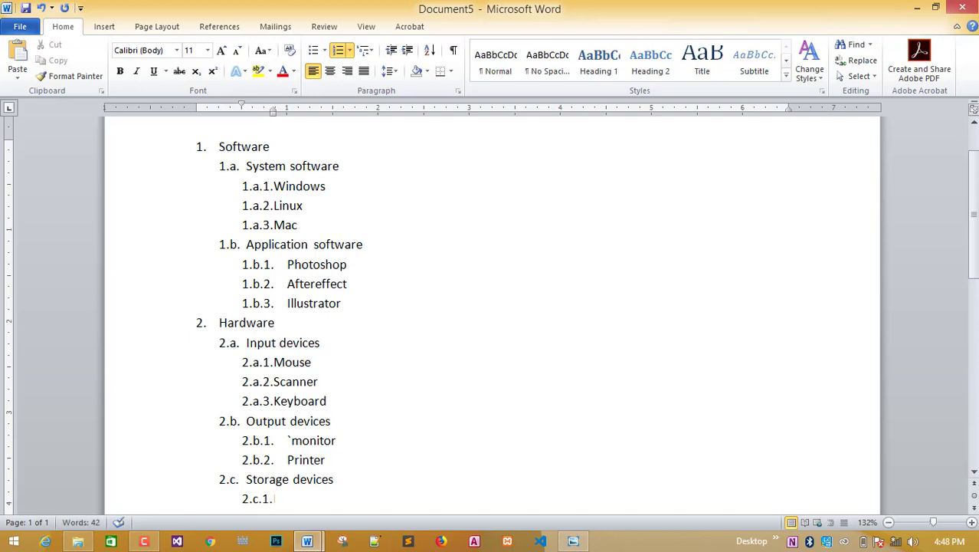
List RAM, ROM and Hard disk under Storage devices, then start an empty top-level item 3
{"action": "type", "text": "RAM"}
{"action": "key", "text": "Return"}
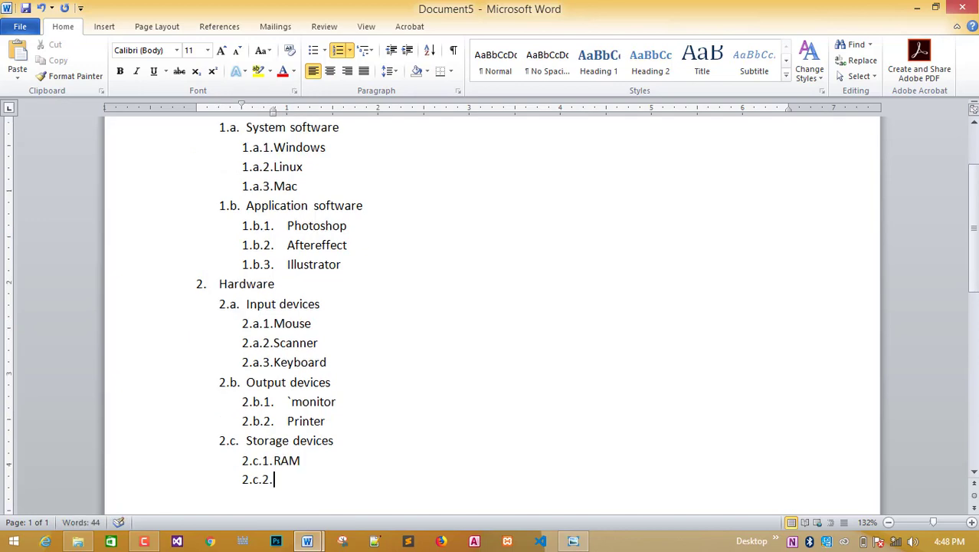
{"action": "type", "text": "ROM"}
{"action": "key", "text": "Return"}
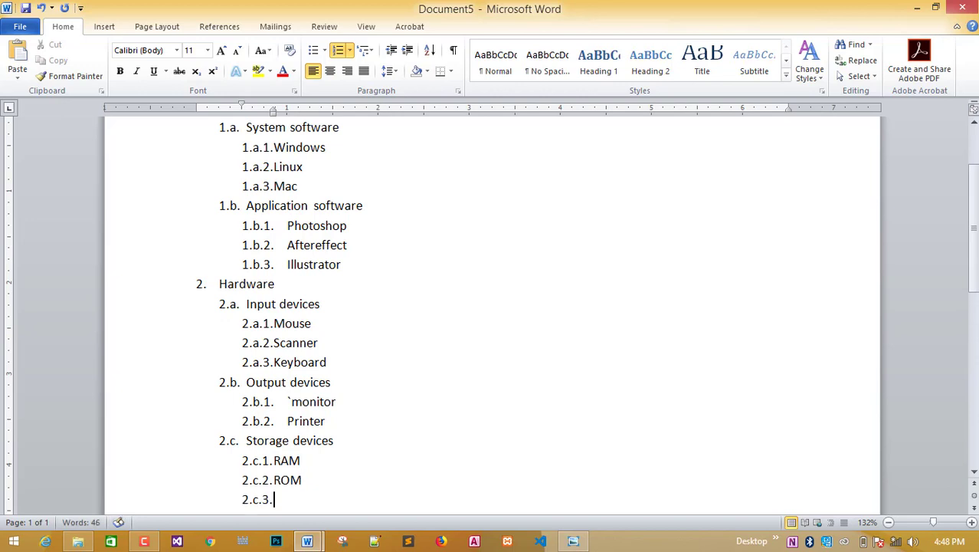
{"action": "type", "text": "Hard disk"}
{"action": "key", "text": "Return"}
{"action": "key", "text": "shift+Tab"}
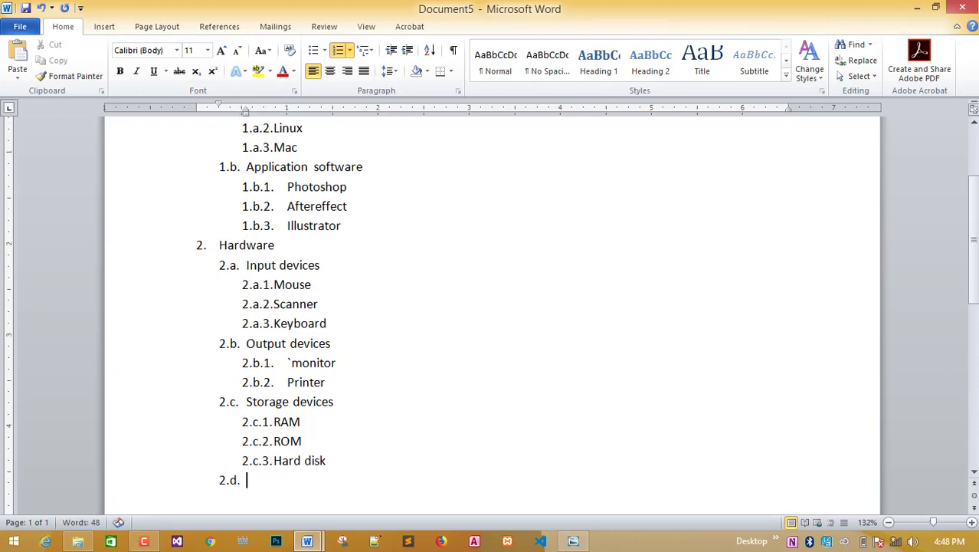
{"action": "key", "text": "shift+Tab"}
{"action": "scroll", "coordinate": [486, 213], "scroll_direction": "up", "scroll_amount": 3}
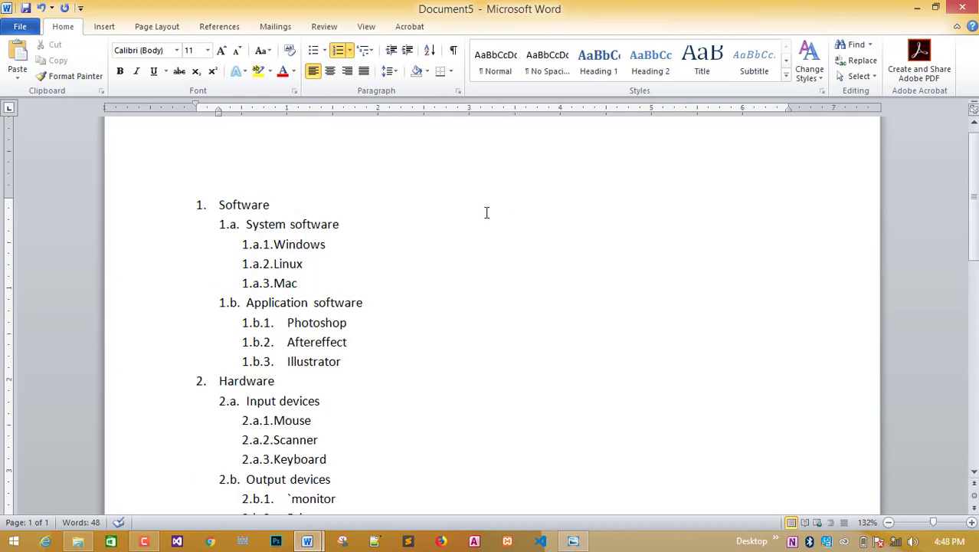